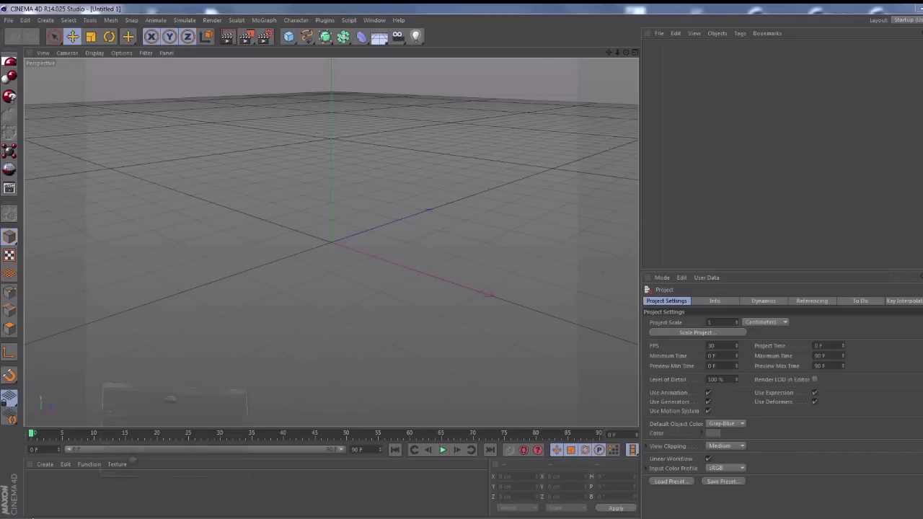
# Load the c4d2m4d.c4d bathroom scene from the Content Browser and render it at 640x480 to the Picture Viewer.
pyautogui.hotkey('shift', 'F8')
pyautogui.doubleClick(492, 127)
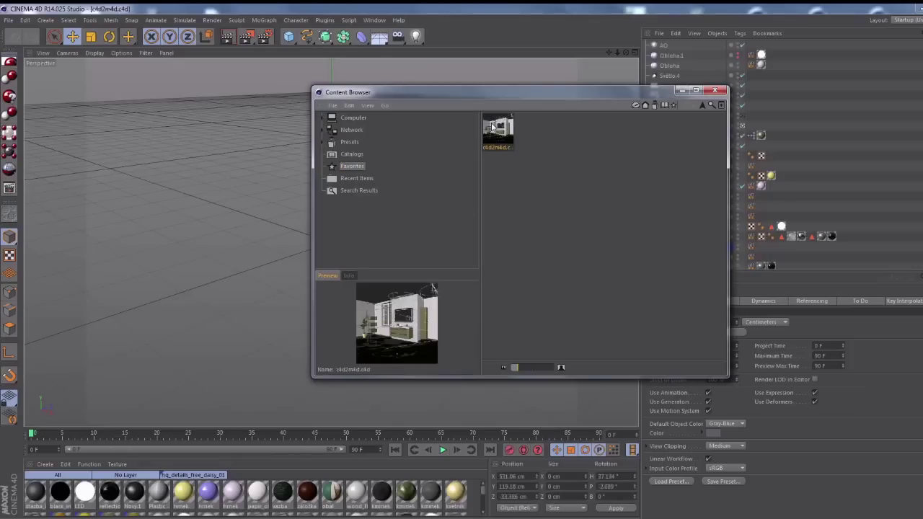
pyautogui.click(715, 91)
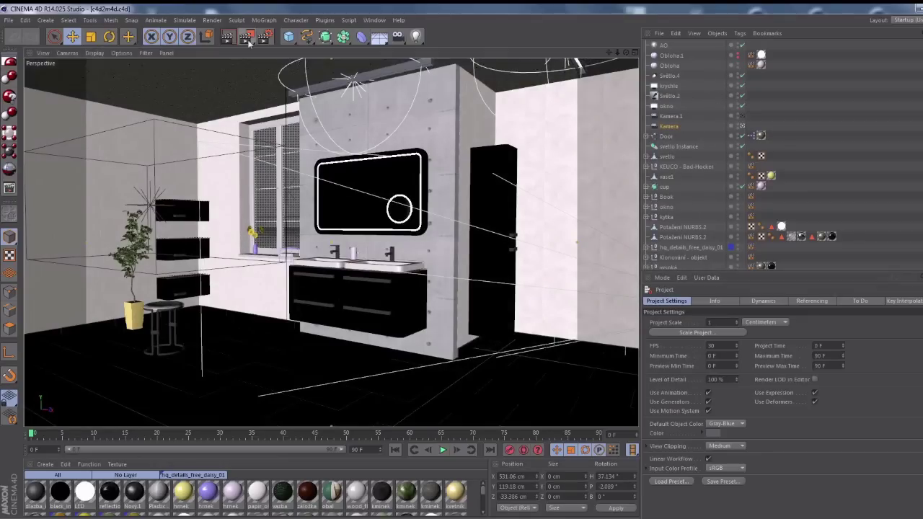
pyautogui.click(246, 36)
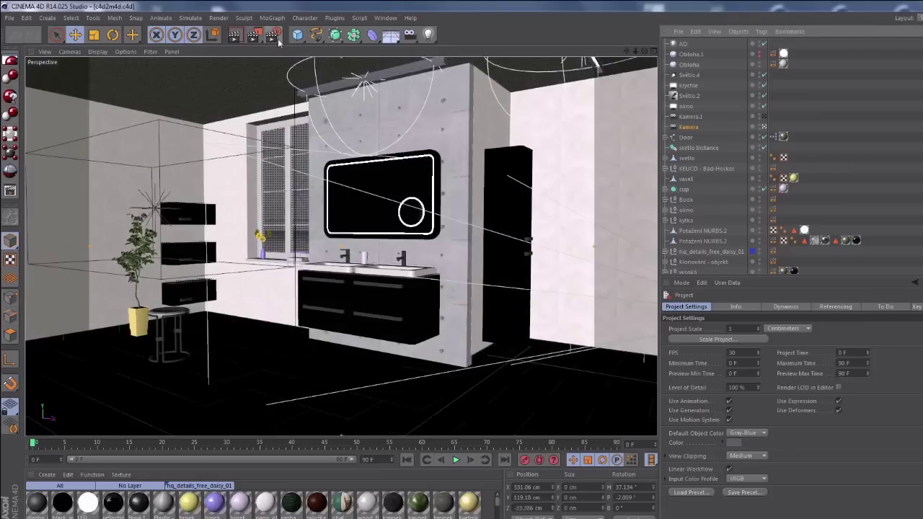
# Add a new render setting, My Render Setting, and switch its renderer to m4d - iray.
pyautogui.click(277, 38)
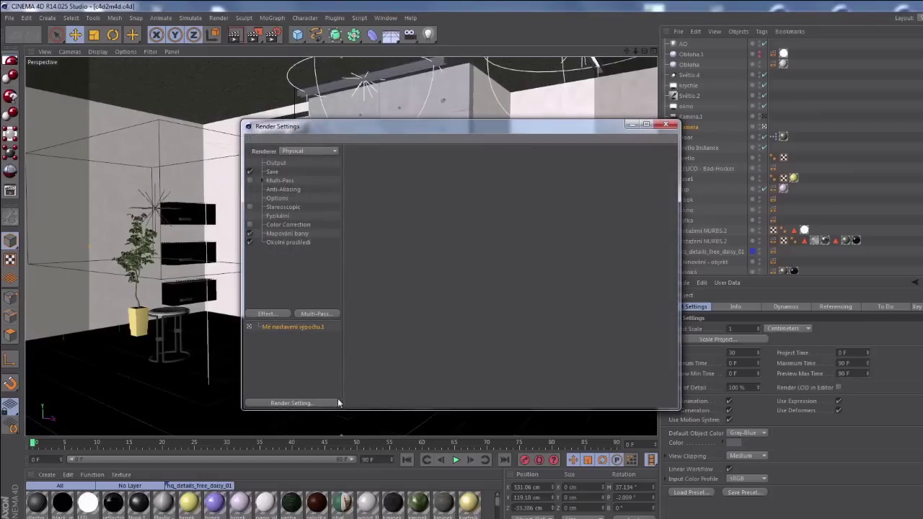
pyautogui.click(336, 403)
pyautogui.click(364, 408)
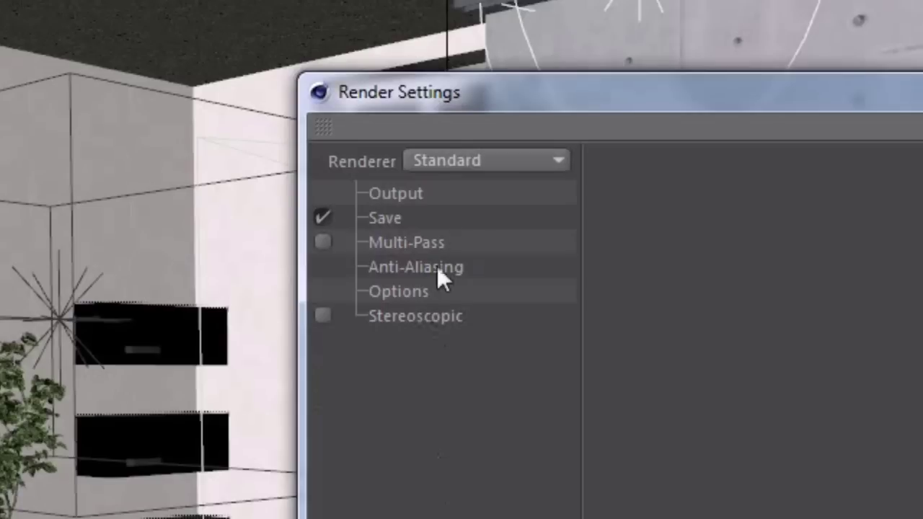
pyautogui.click(307, 151)
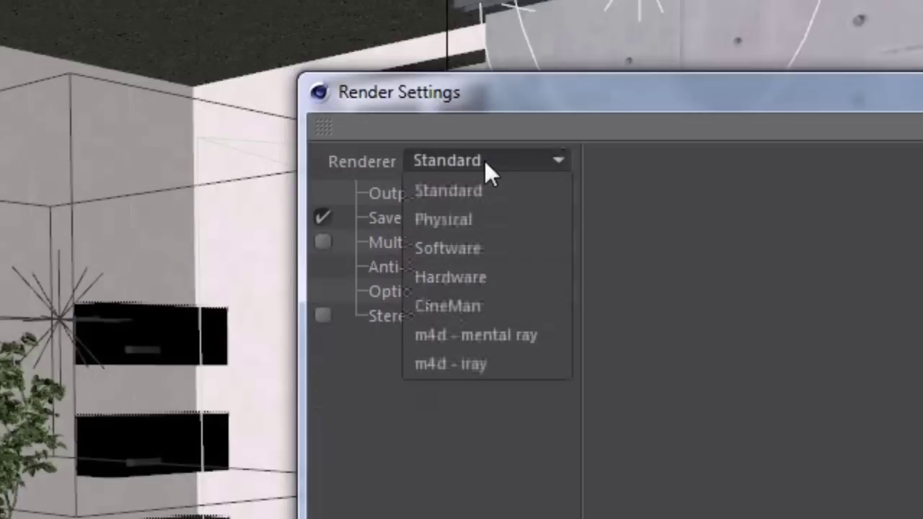
pyautogui.click(467, 364)
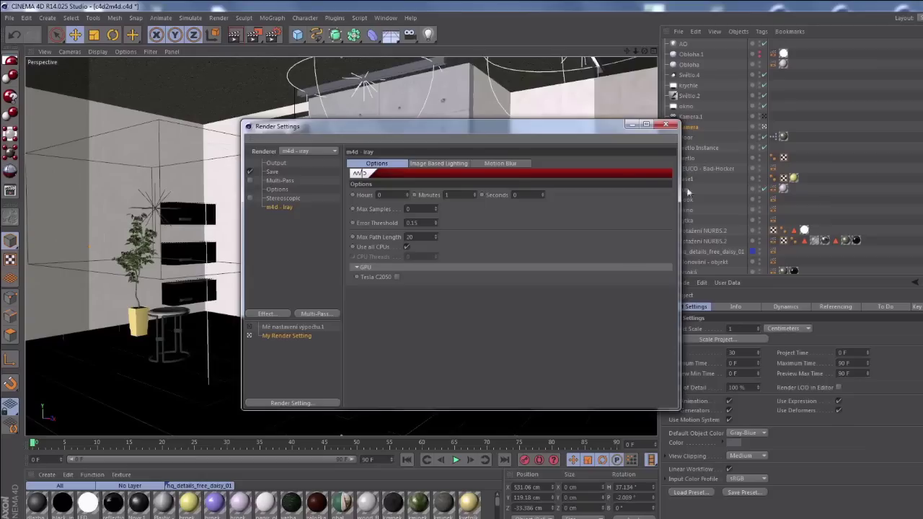
pyautogui.click(671, 127)
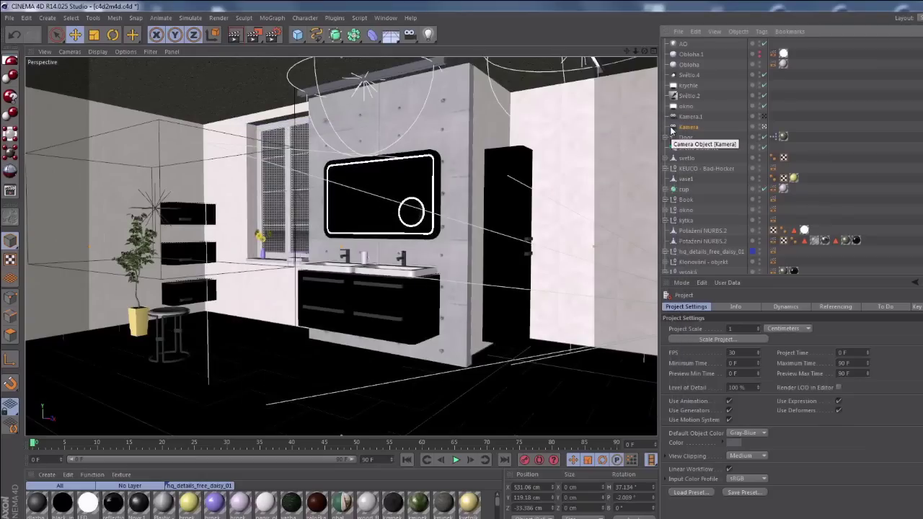
pyautogui.click(10, 62)
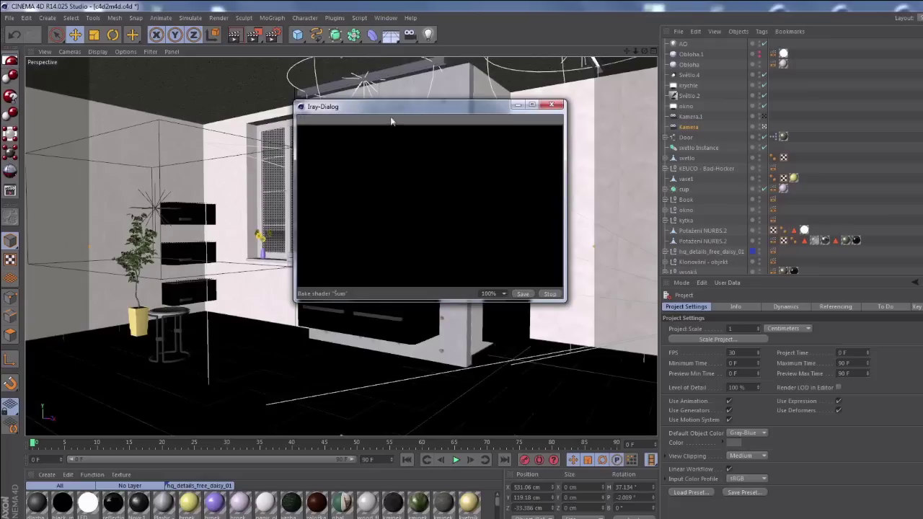
pyautogui.moveTo(405, 97); pyautogui.dragTo(401, 137)
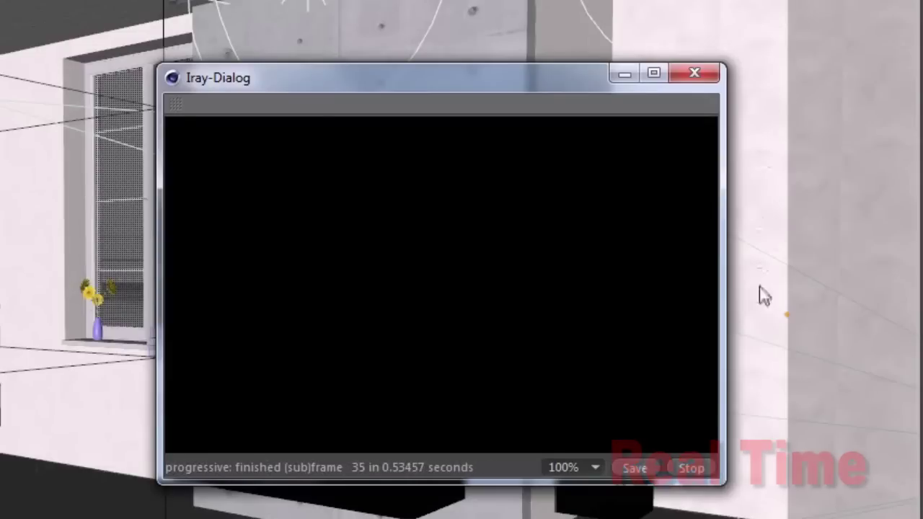
pyautogui.click(692, 469)
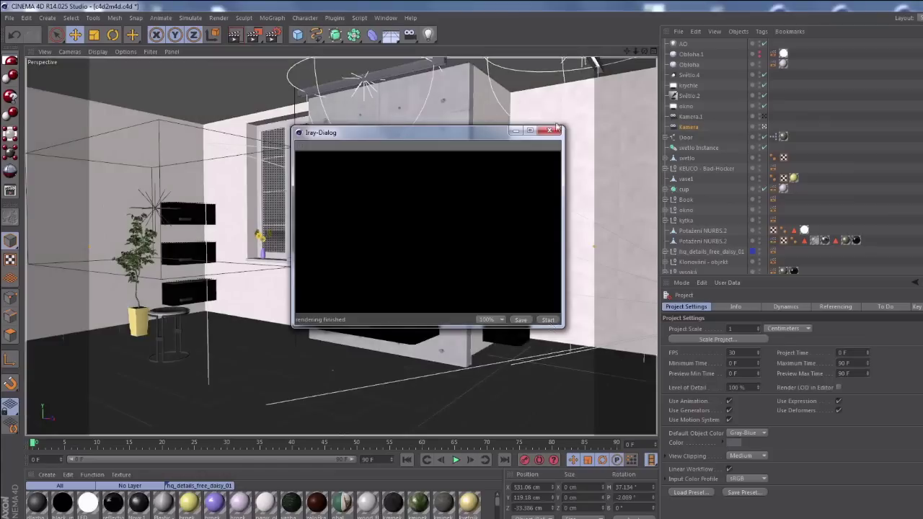
# Move the Kamera camera in the Top view so the perspective clears the wall, then start an iray render.
pyautogui.click(554, 130)
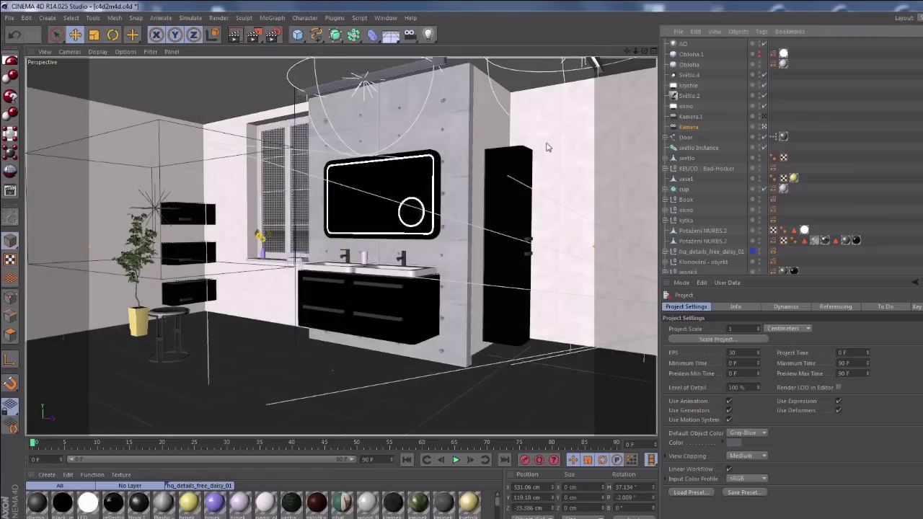
pyautogui.middleClick(546, 147)
pyautogui.middleClick(546, 173)
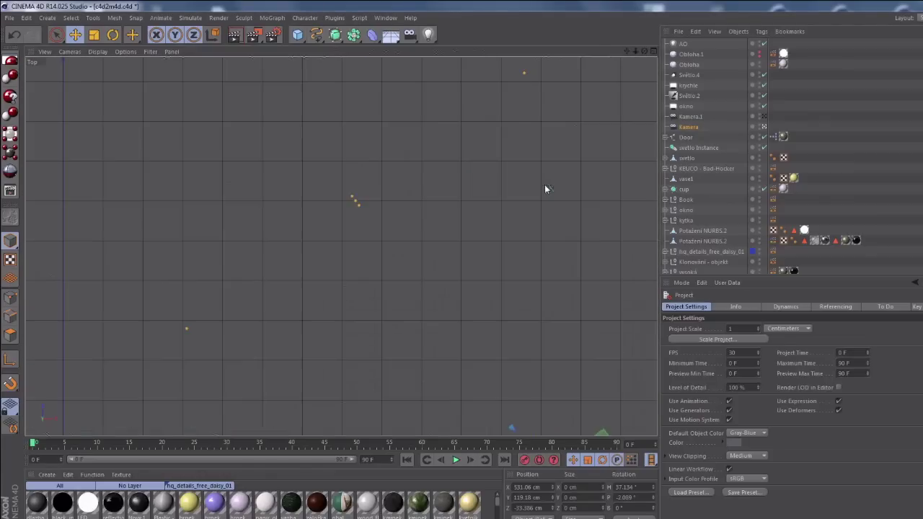
pyautogui.keyDown('alt'); pyautogui.moveTo(534, 335); pyautogui.dragTo(441, 125, button='middle'); pyautogui.keyUp('alt')
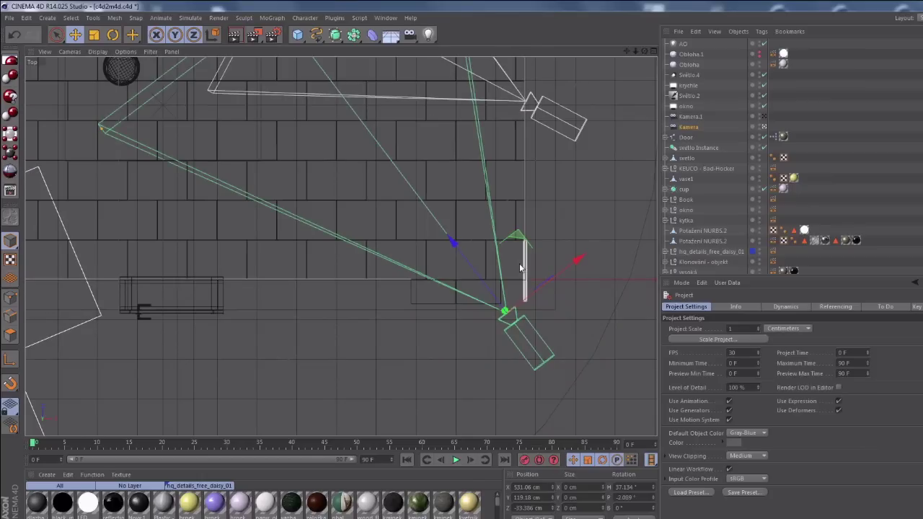
pyautogui.middleClick(519, 263)
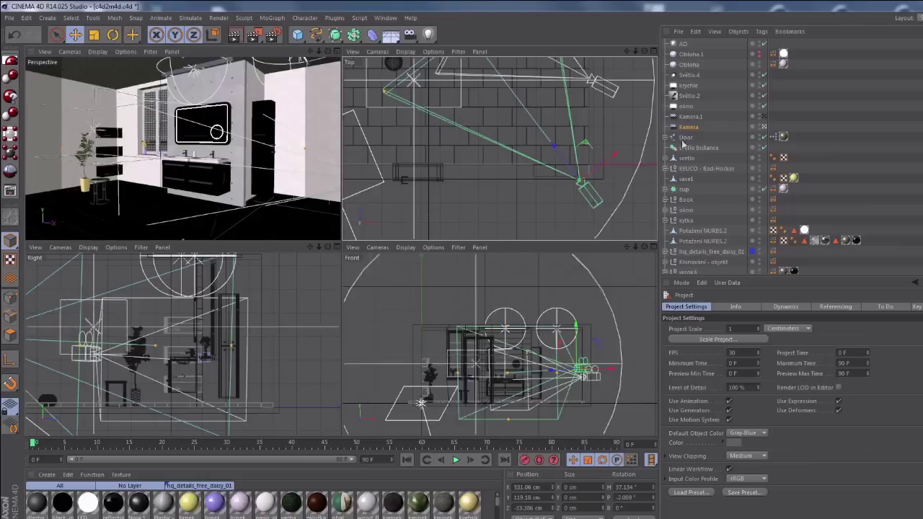
pyautogui.click(689, 127)
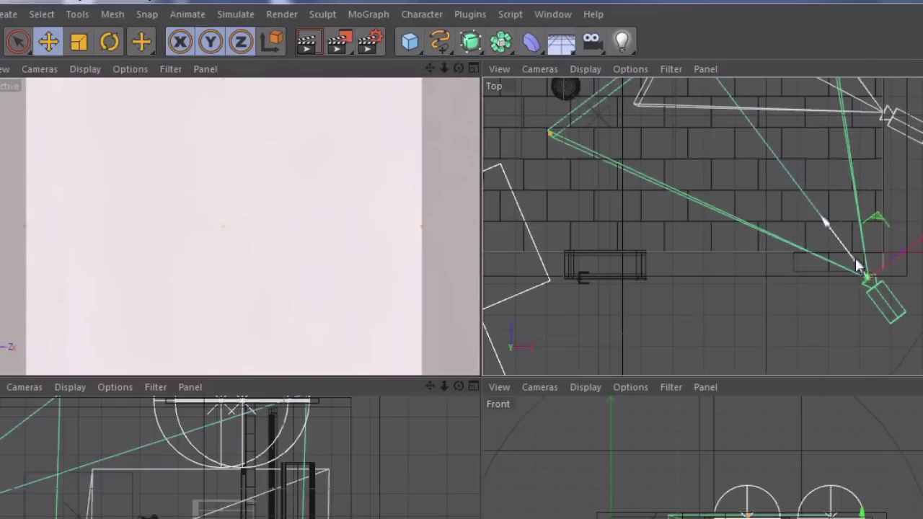
pyautogui.moveTo(858, 265); pyautogui.dragTo(836, 237)
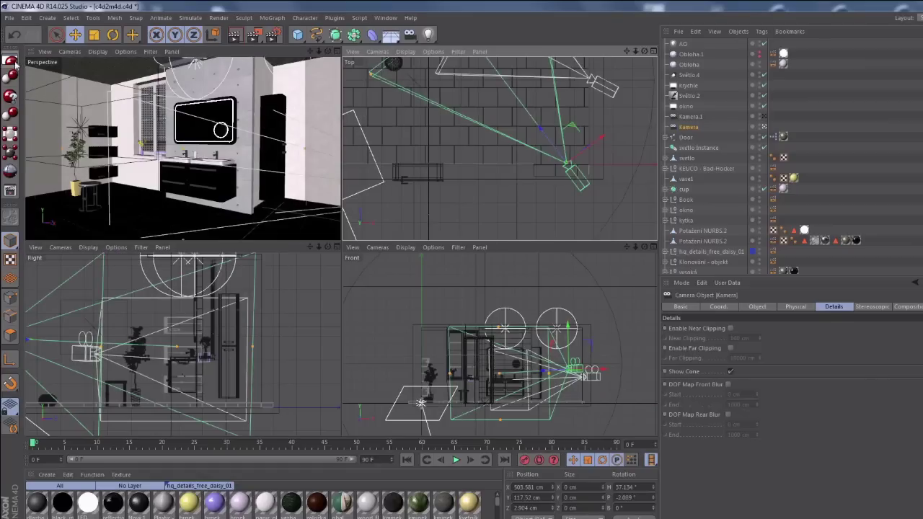
pyautogui.click(10, 62)
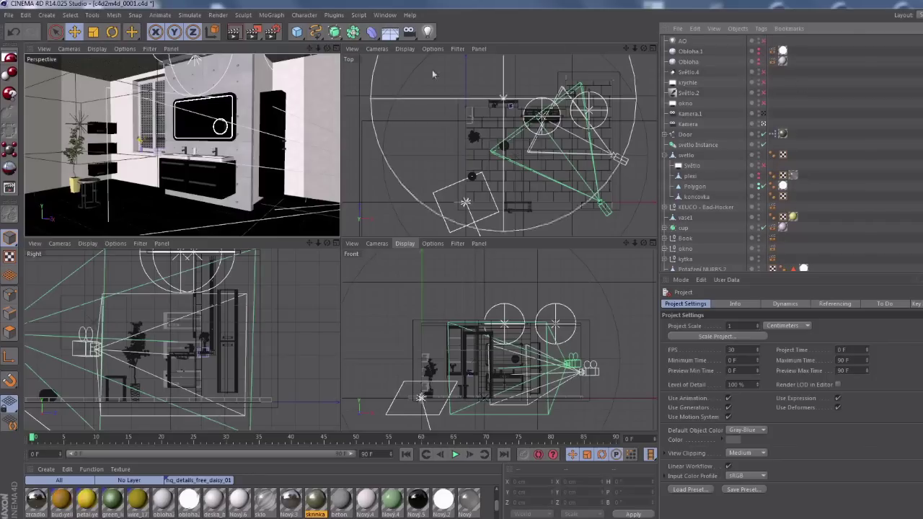
pyautogui.click(7, 168)
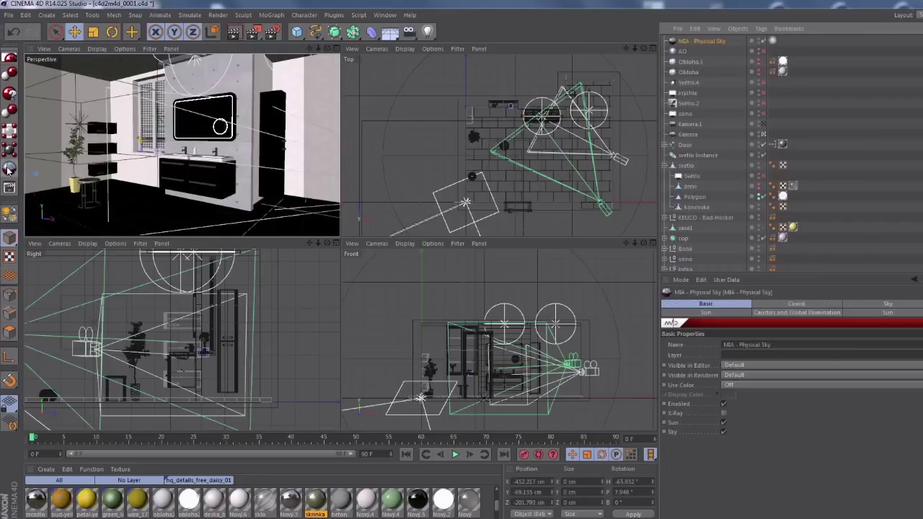
pyautogui.middleClick(379, 163)
pyautogui.click(772, 41)
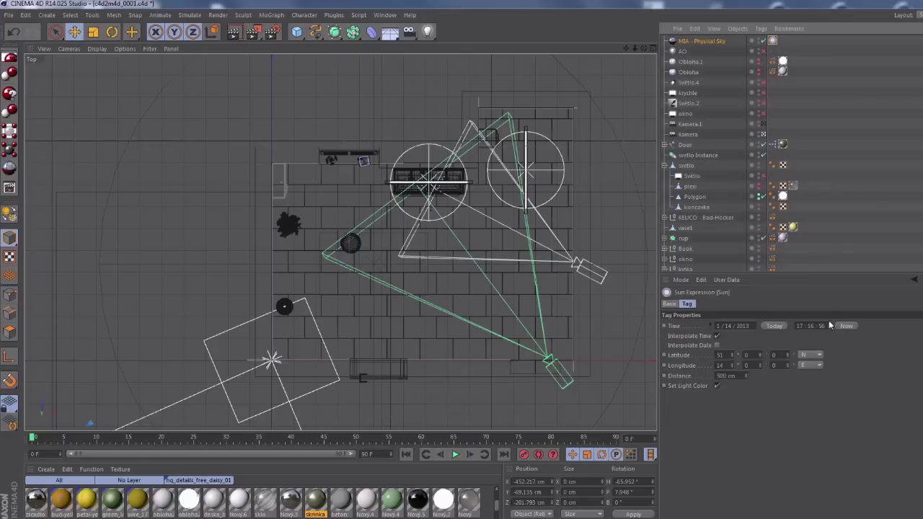
pyautogui.click(716, 325)
pyautogui.write('8')
pyautogui.press('Return')
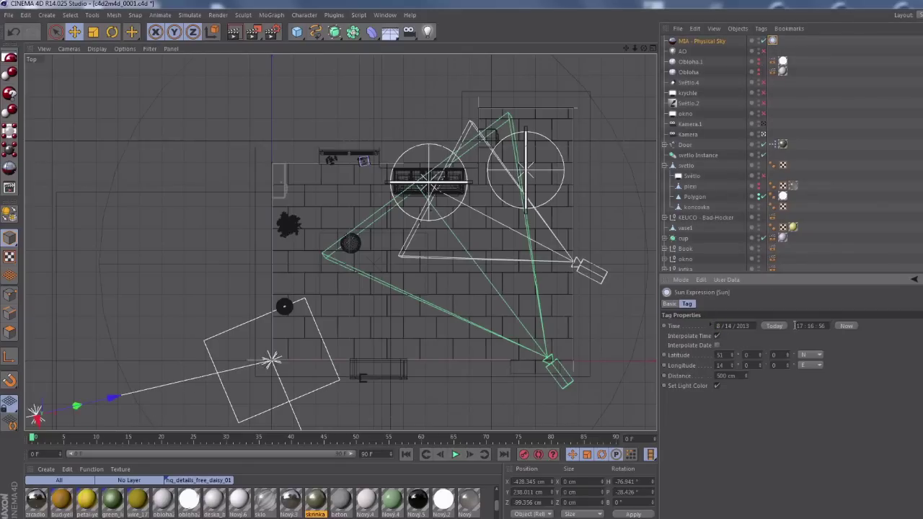
pyautogui.click(798, 325)
pyautogui.write('13')
pyautogui.press('Return')
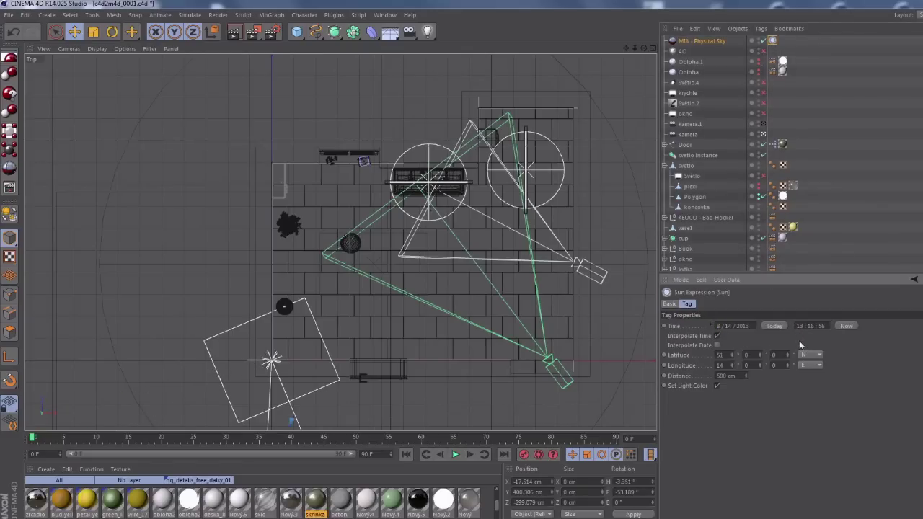
pyautogui.click(378, 246)
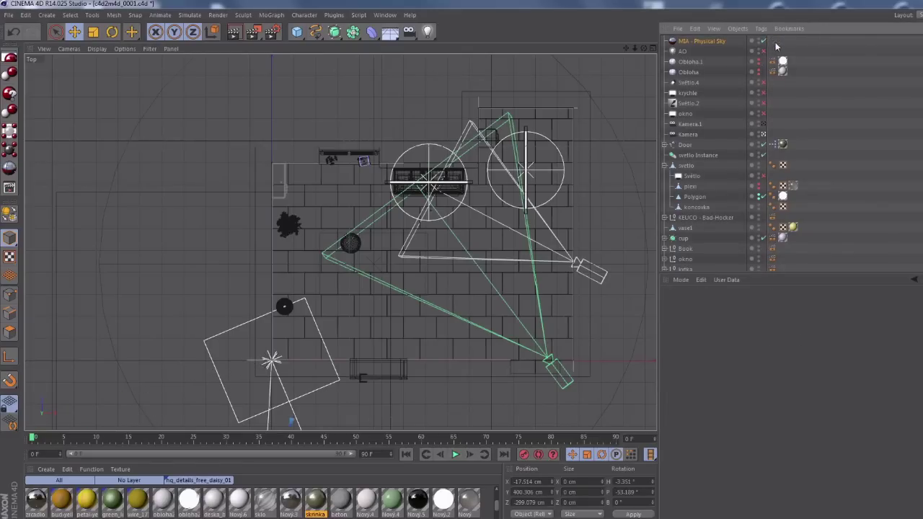
pyautogui.scroll(-2, 378, 245)
pyautogui.scroll(-1, 461, 389)
pyautogui.click(346, 243)
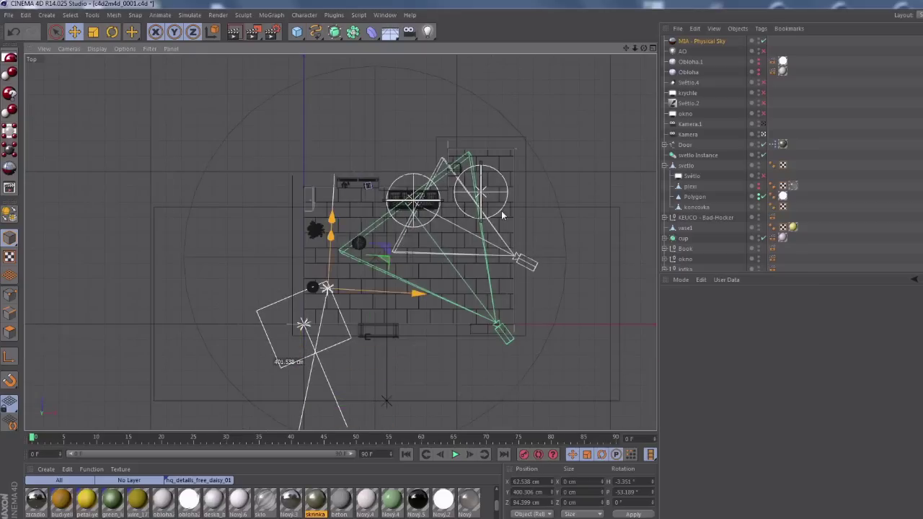
pyautogui.press('r')
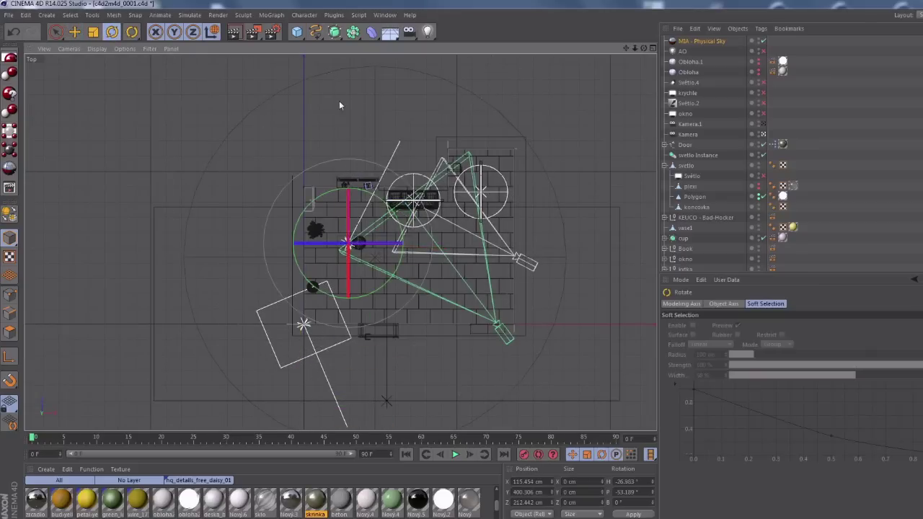
pyautogui.moveTo(342, 103); pyautogui.dragTo(494, 340)
pyautogui.press('e')
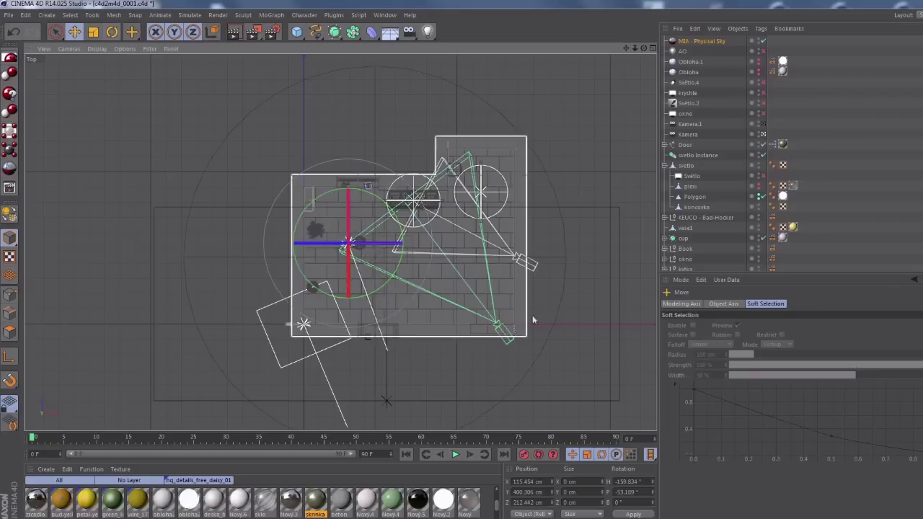
pyautogui.moveTo(576, 211); pyautogui.dragTo(589, 92)
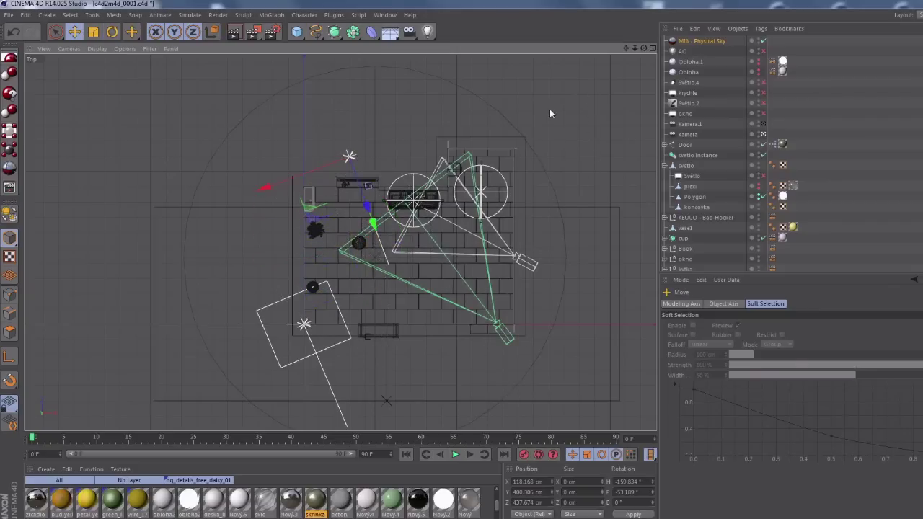
pyautogui.middleClick(537, 123)
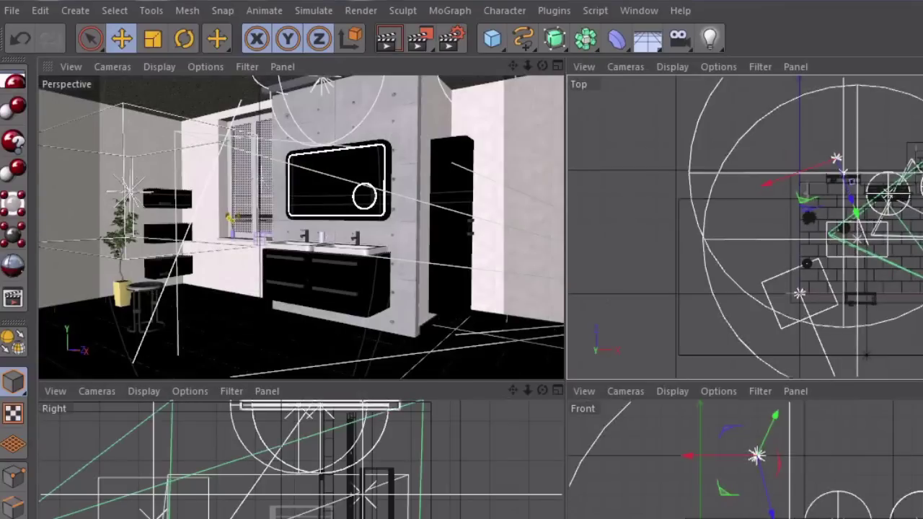
pyautogui.moveTo(836, 158); pyautogui.dragTo(844, 160)
pyautogui.press('r')
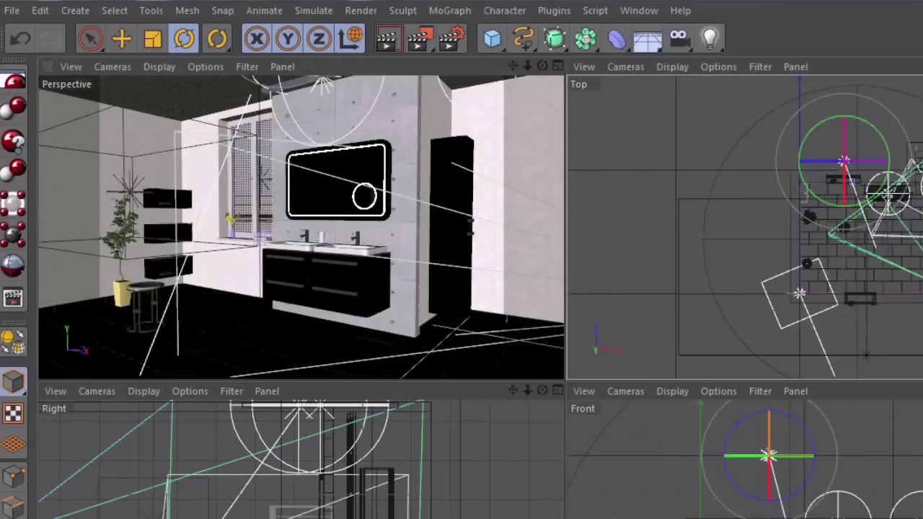
pyautogui.press('e')
pyautogui.moveTo(844, 160); pyautogui.dragTo(828, 148)
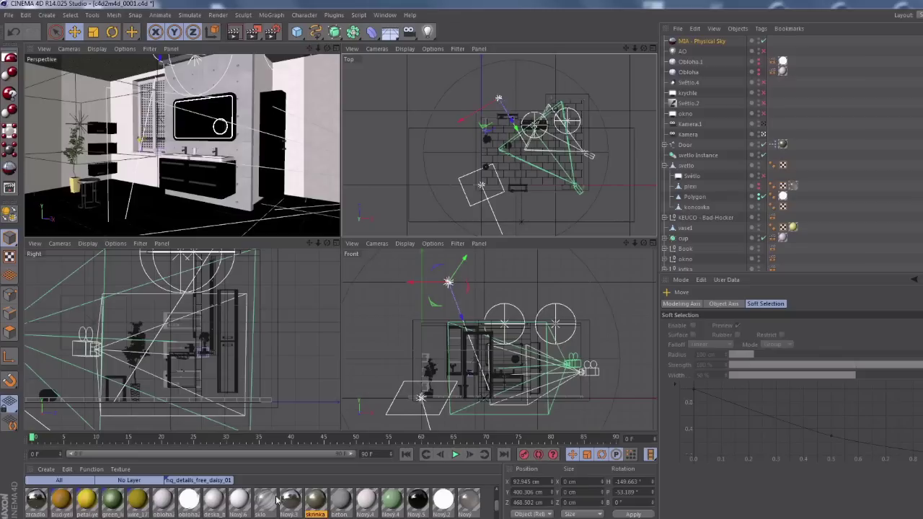
# Set the sklo glass material's transparency Blurriness to 0 %.
pyautogui.doubleClick(267, 499)
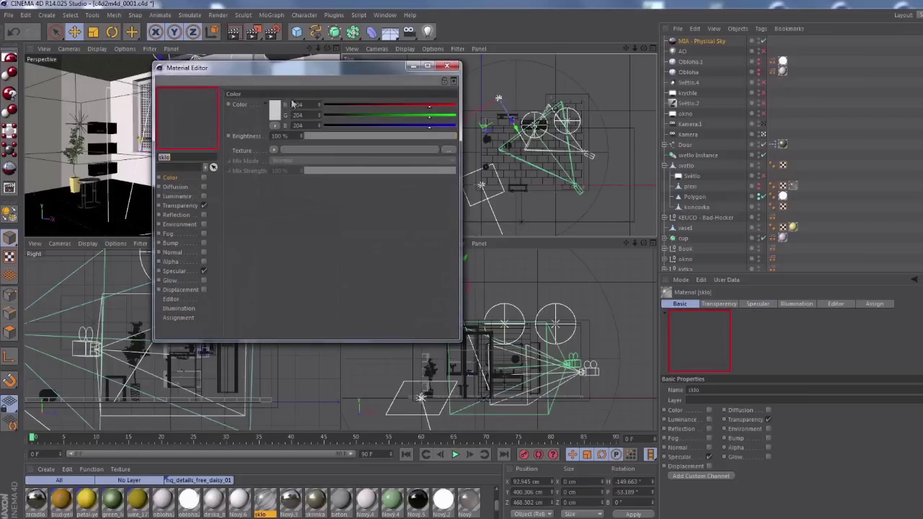
pyautogui.moveTo(296, 67); pyautogui.dragTo(394, 119)
pyautogui.click(277, 257)
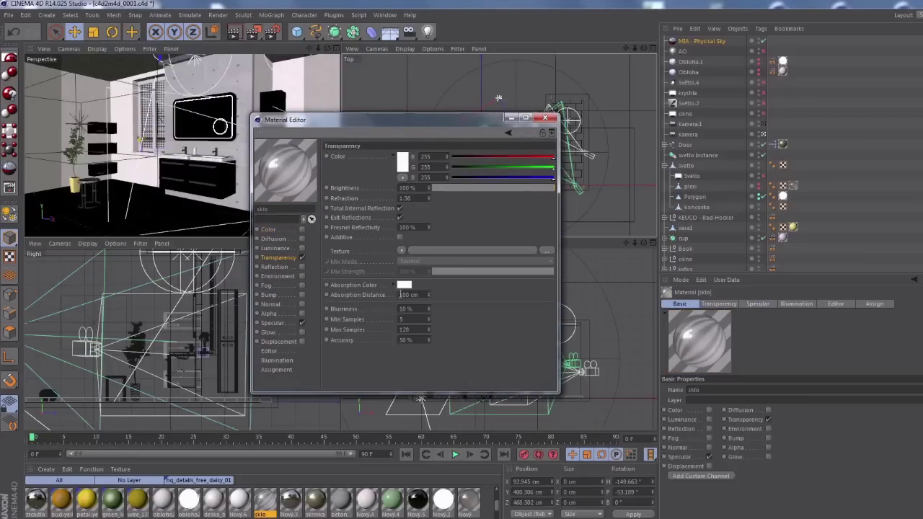
pyautogui.doubleClick(419, 309)
pyautogui.write('0')
pyautogui.press('Return')
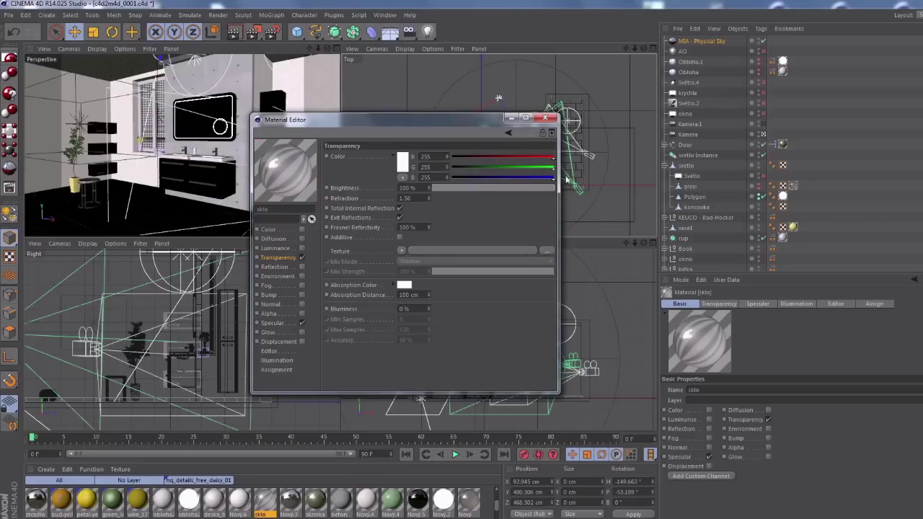
pyautogui.click(546, 118)
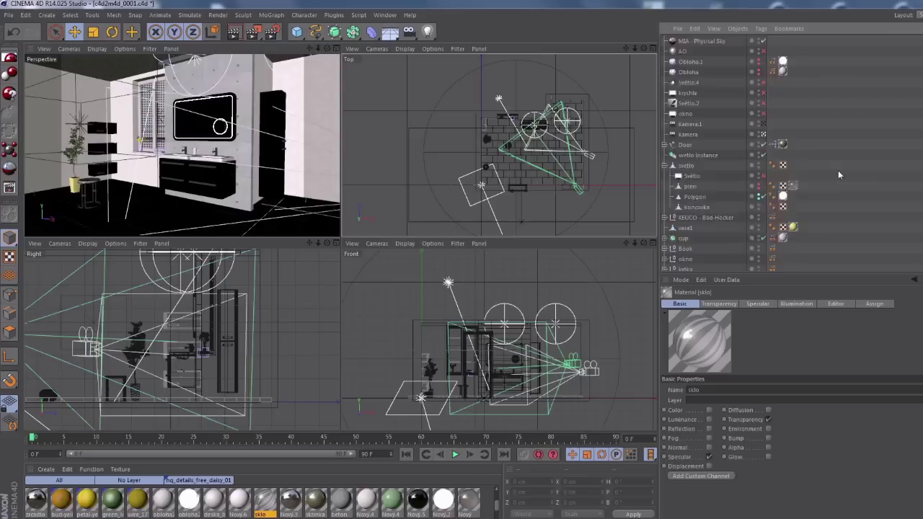
# Expand the mistnost group and start a progressive Iray render of the bathroom.
pyautogui.scroll(-4, 839, 175)
pyautogui.click(665, 268)
pyautogui.scroll(-2, 699, 250)
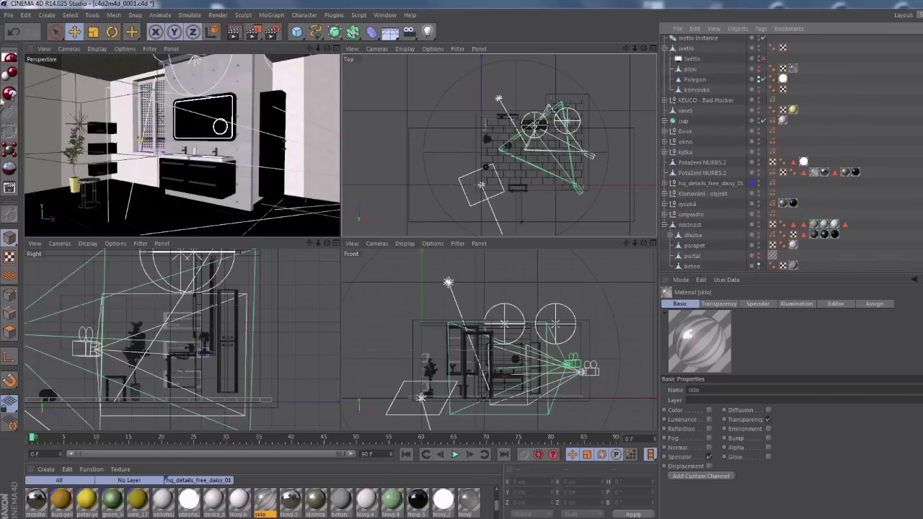
pyautogui.click(9, 57)
pyautogui.moveTo(184, 127); pyautogui.dragTo(361, 149)
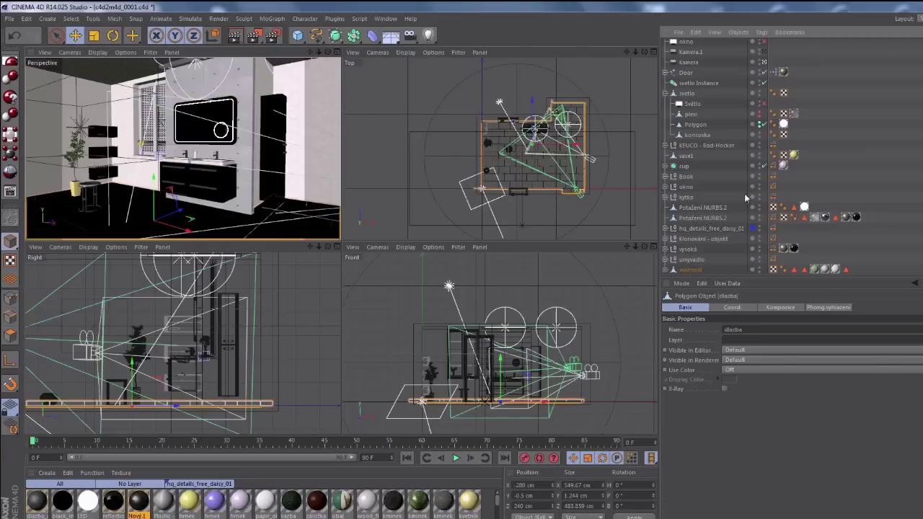
# Delete the reflection_obklad material and drag Nový.1 onto the floor tiles in the Perspective view.
pyautogui.click(665, 270)
pyautogui.scroll(-4, 726, 217)
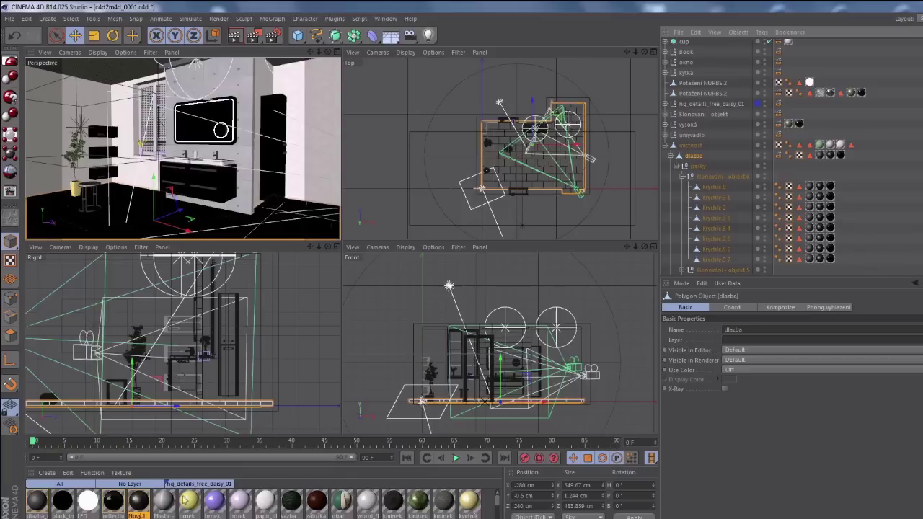
pyautogui.click(114, 501)
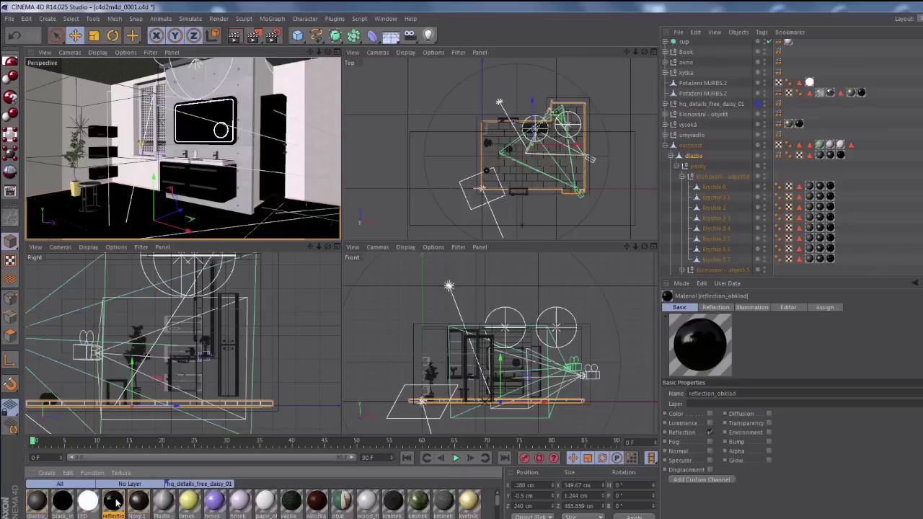
pyautogui.press('Delete')
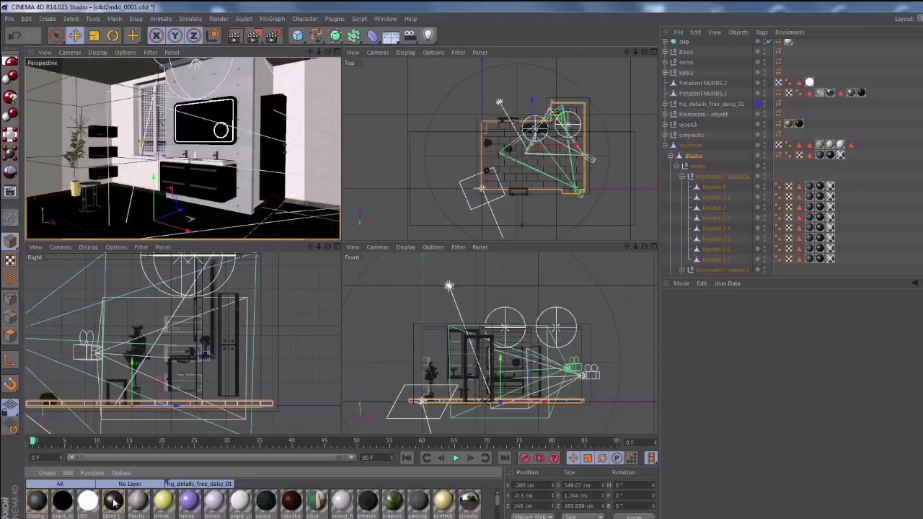
pyautogui.click(114, 502)
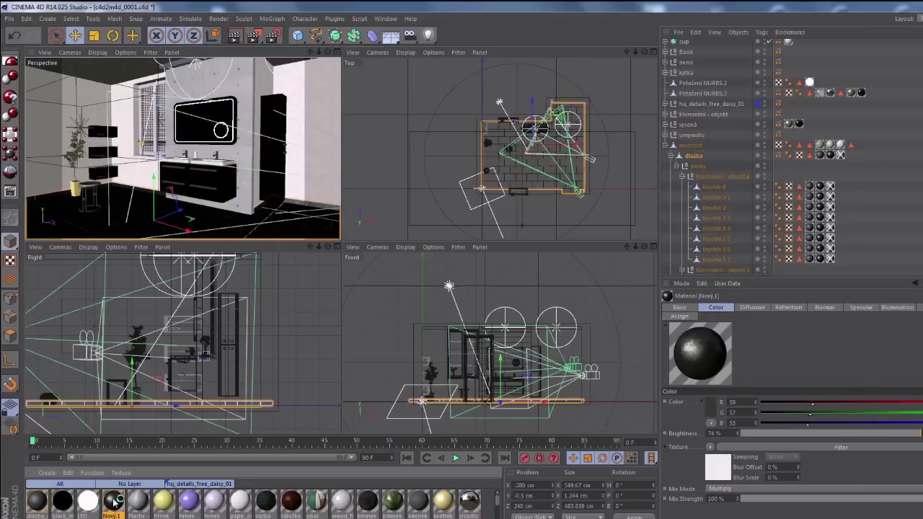
pyautogui.moveTo(114, 501); pyautogui.dragTo(49, 205)
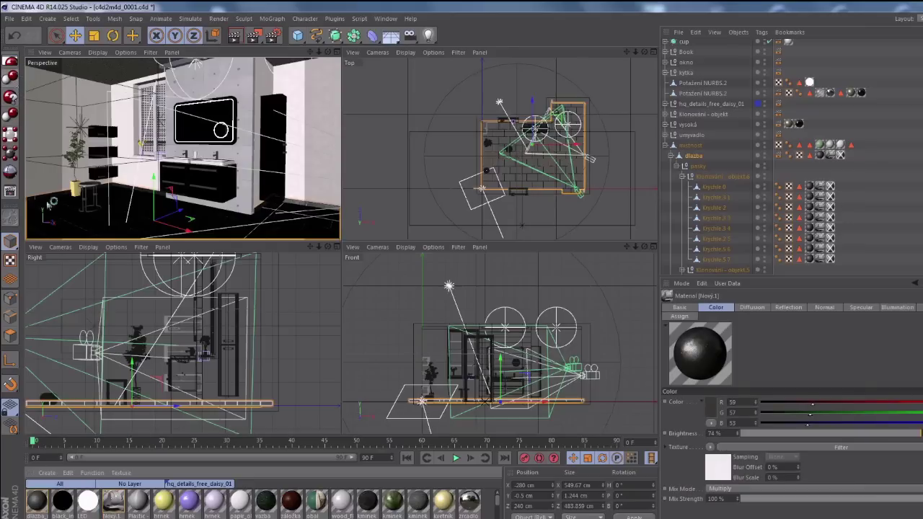
# Add a Color layer to the top of Nový.1's diffuse layer shader.
pyautogui.doubleClick(116, 502)
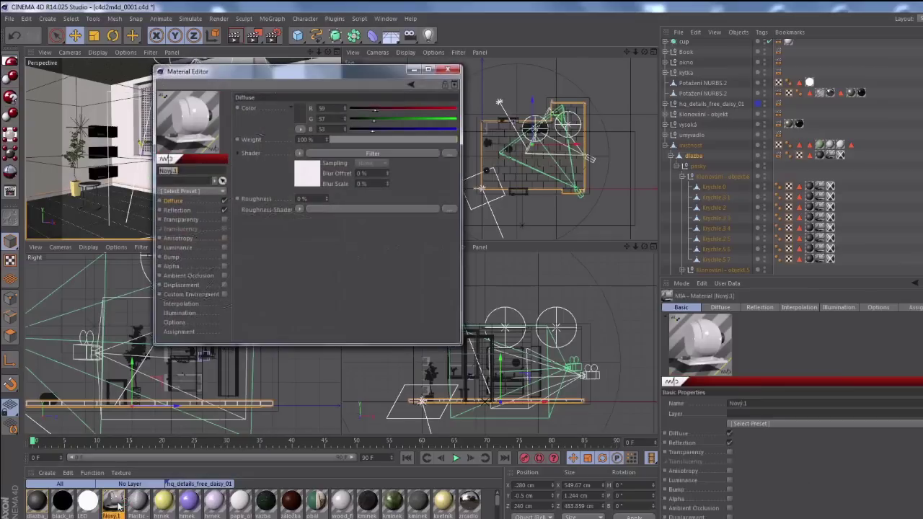
pyautogui.moveTo(318, 86); pyautogui.dragTo(427, 136)
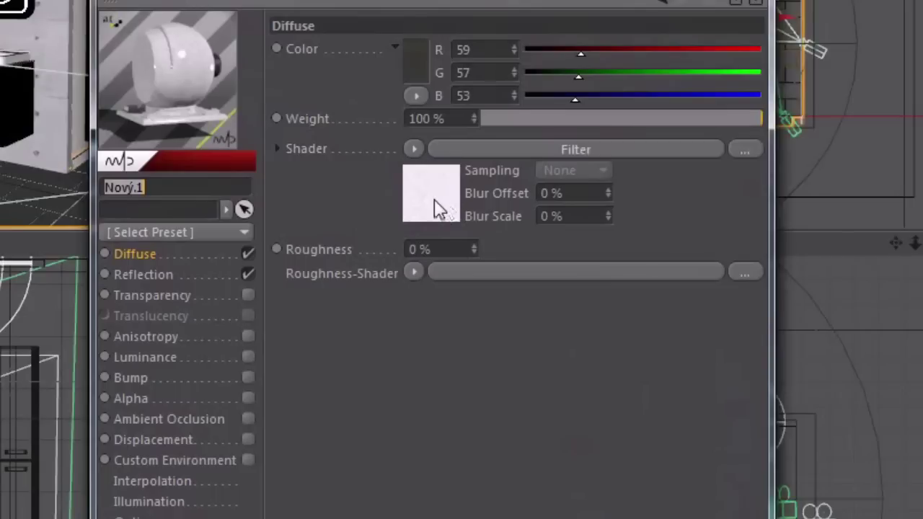
pyautogui.click(417, 230)
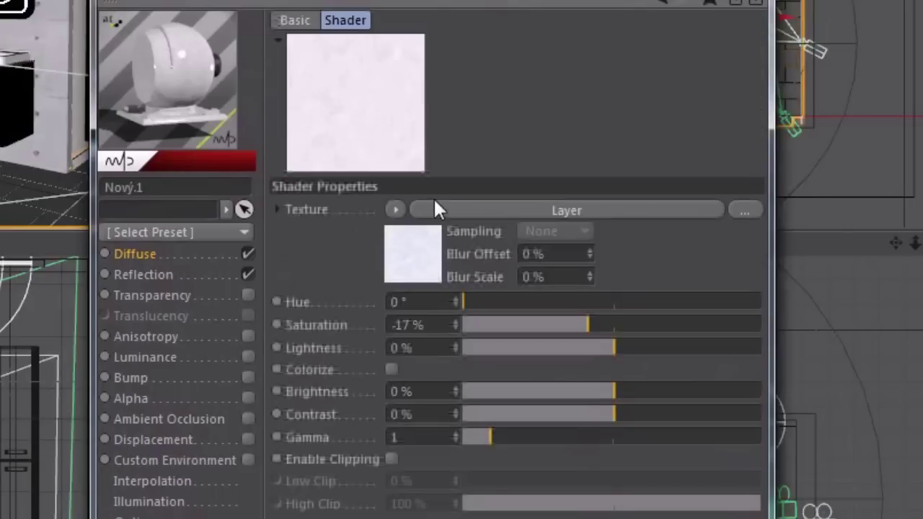
pyautogui.click(427, 253)
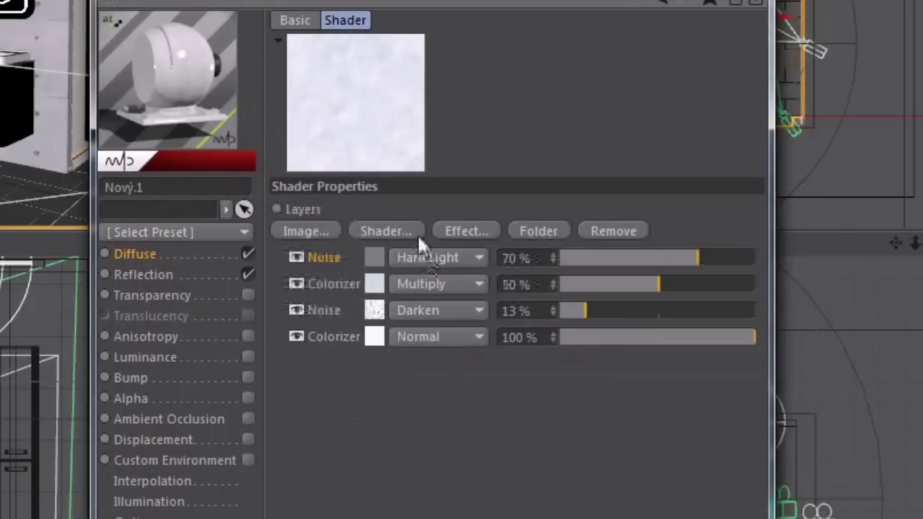
pyautogui.click(412, 229)
pyautogui.click(480, 320)
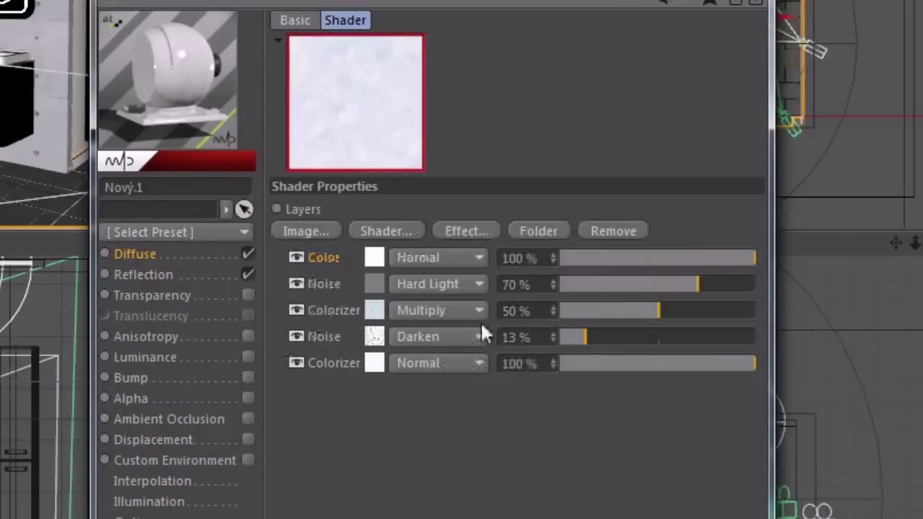
# Make the Color layer black, blended Multiply at 82 % opacity.
pyautogui.click(378, 261)
pyautogui.moveTo(464, 280); pyautogui.dragTo(403, 277)
pyautogui.click(711, 6)
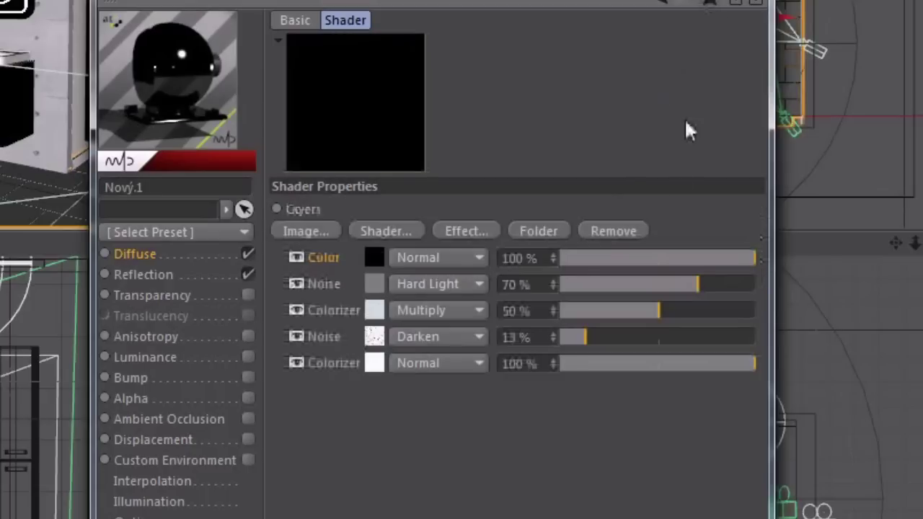
pyautogui.click(462, 258)
pyautogui.click(455, 312)
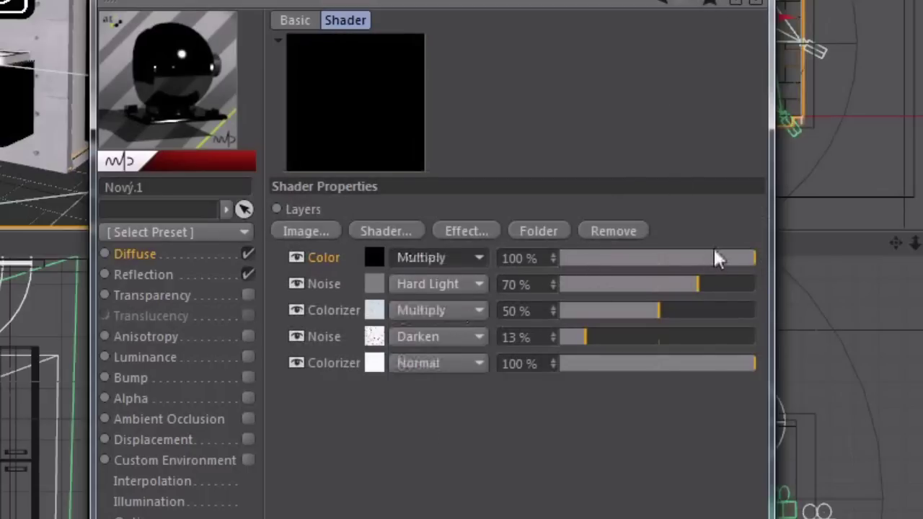
pyautogui.moveTo(720, 253); pyautogui.dragTo(722, 256)
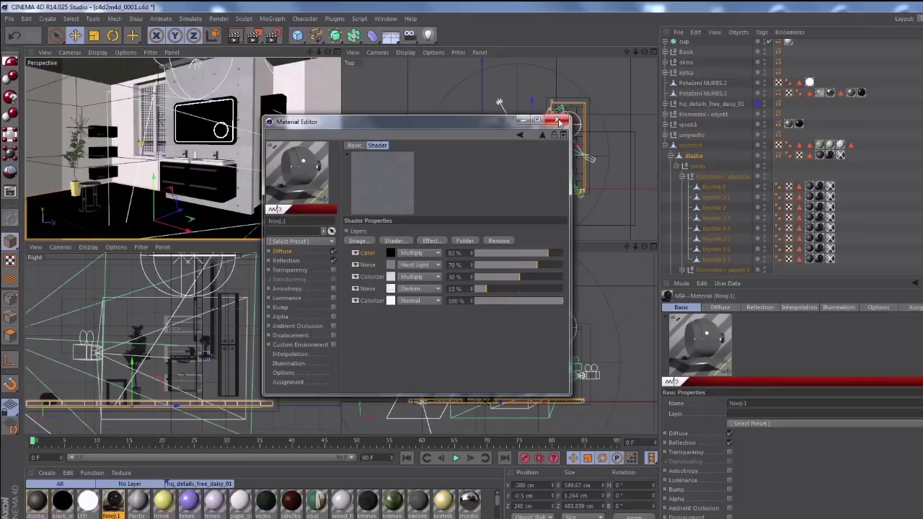
# Lower the krychle area light's Intensity to 1 % and start a new Iray render.
pyautogui.click(755, 2)
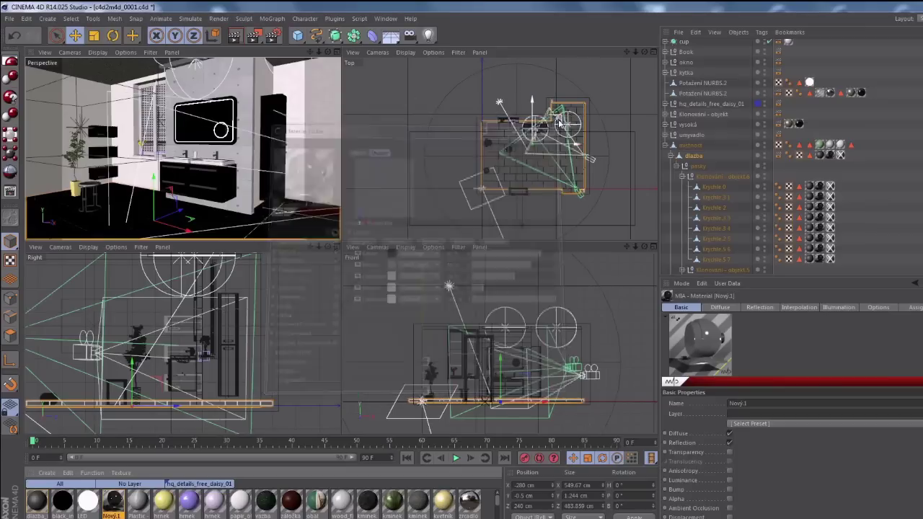
pyautogui.click(871, 166)
pyautogui.scroll(5, 872, 173)
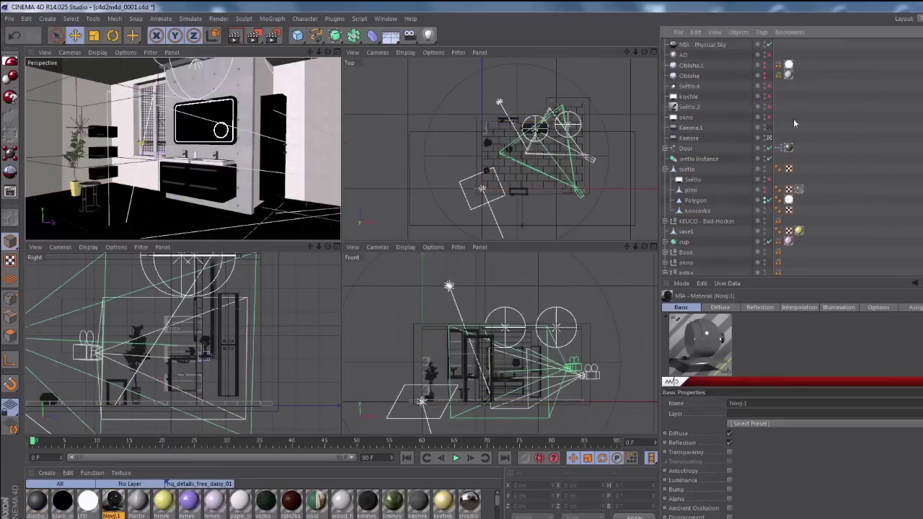
pyautogui.click(711, 98)
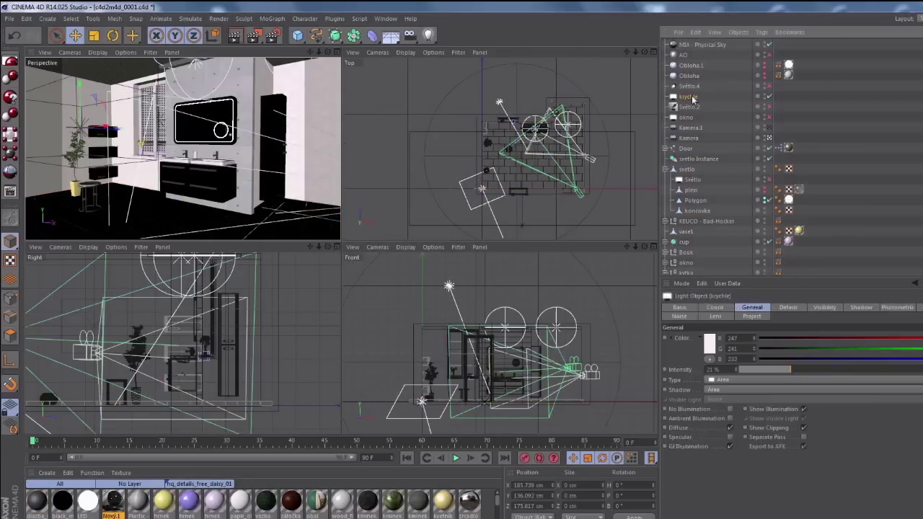
pyautogui.doubleClick(726, 370)
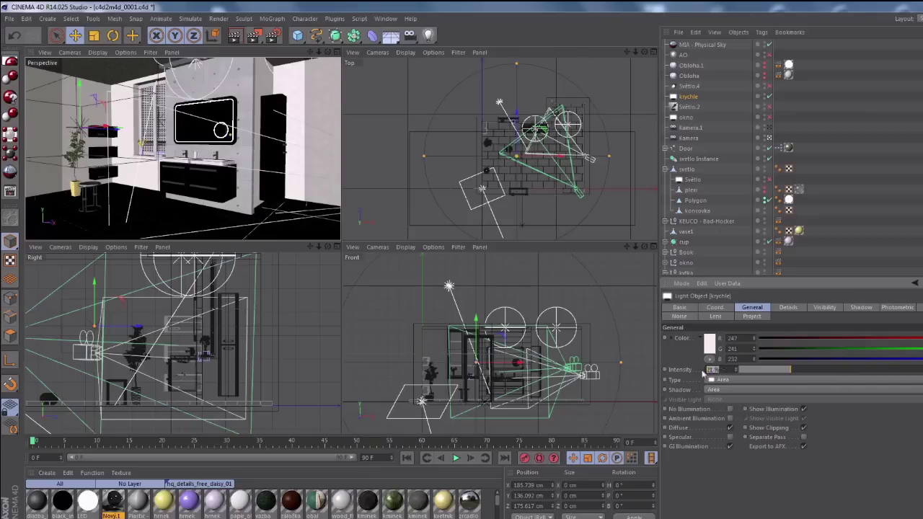
pyautogui.write('1')
pyautogui.press('Return')
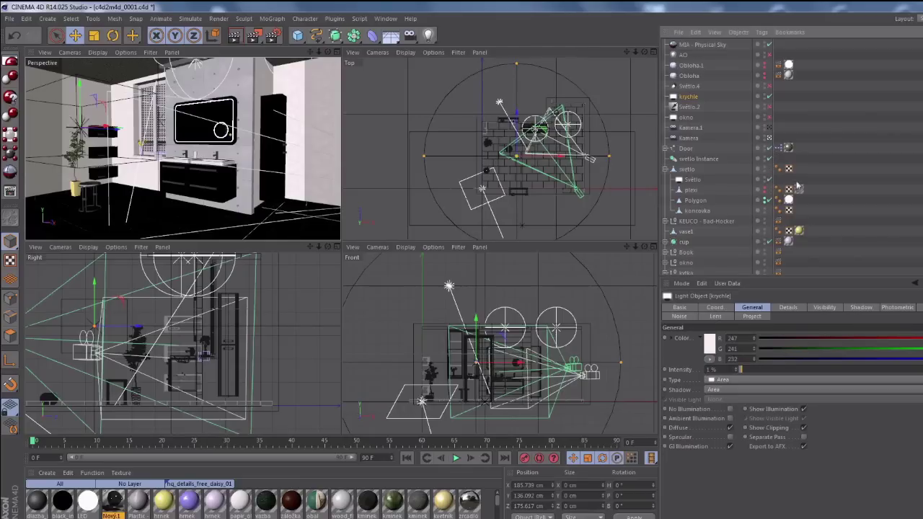
pyautogui.click(11, 63)
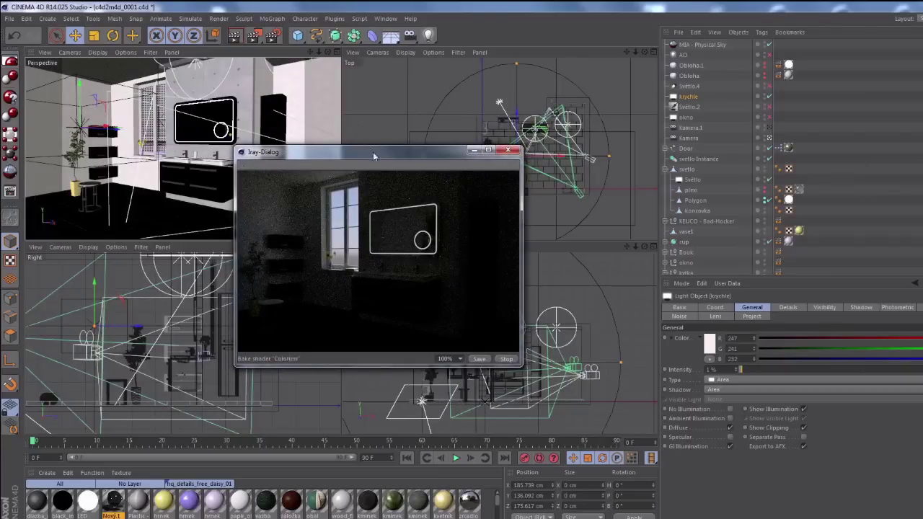
# Move the Iray render window aside to review the dimmer bathroom render.
pyautogui.moveTo(373, 155); pyautogui.dragTo(403, 157)
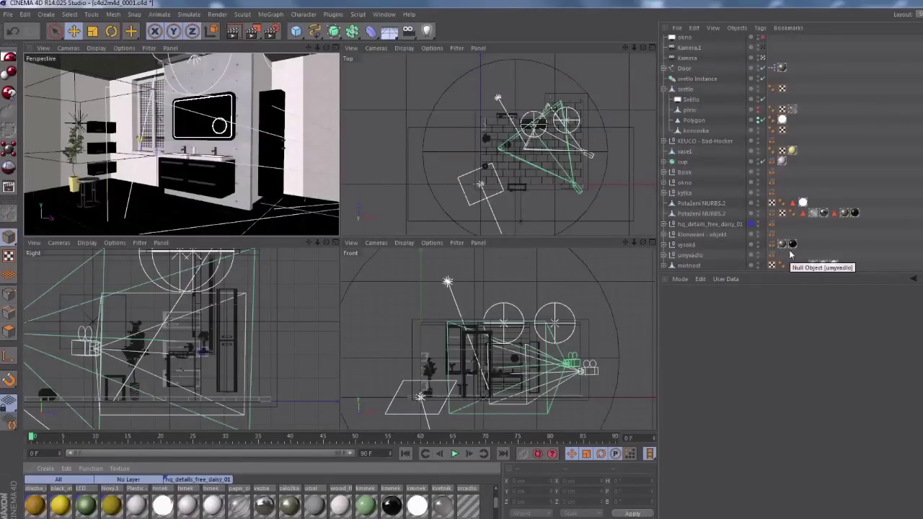
# Delete the black kminek material and inspect the skrinka material's reflection layer shader.
pyautogui.click(391, 506)
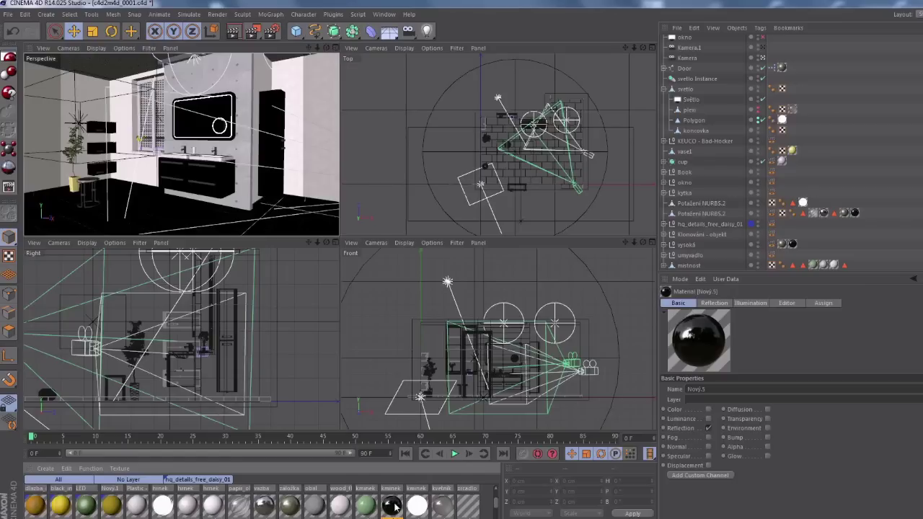
pyautogui.press('Delete')
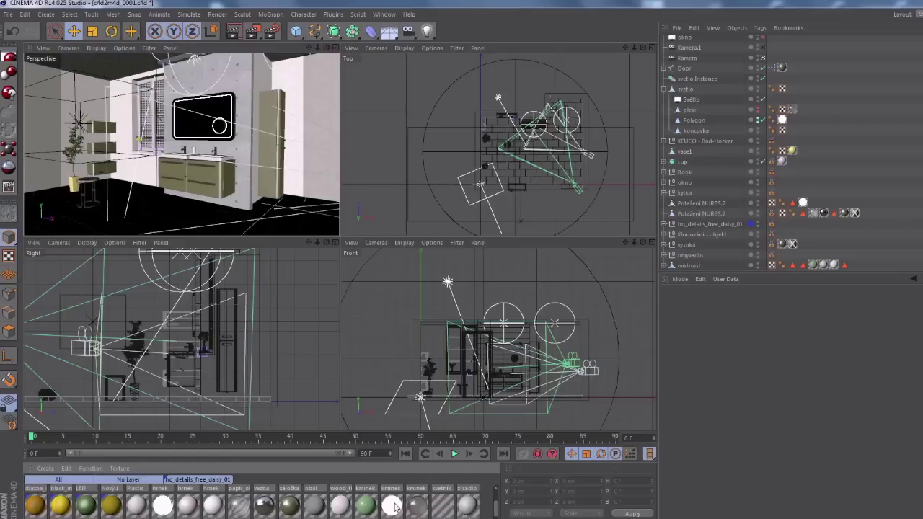
pyautogui.doubleClick(289, 506)
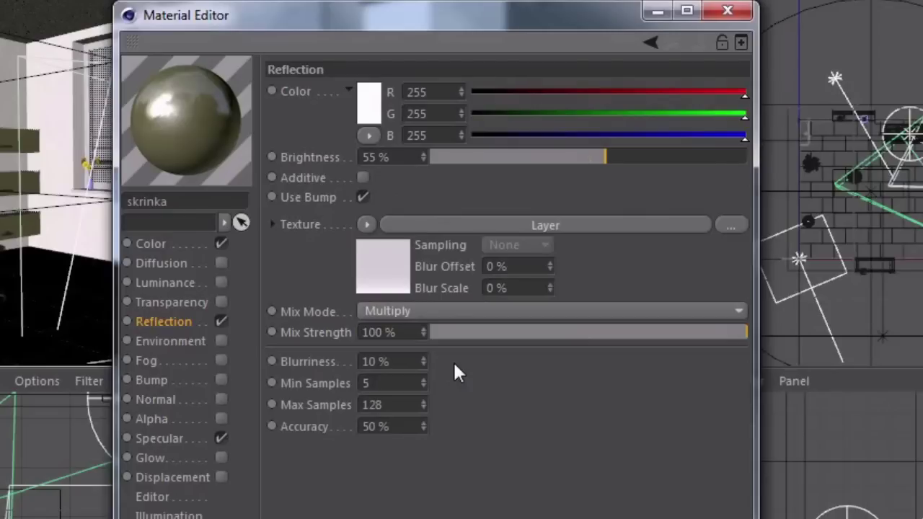
pyautogui.click(391, 272)
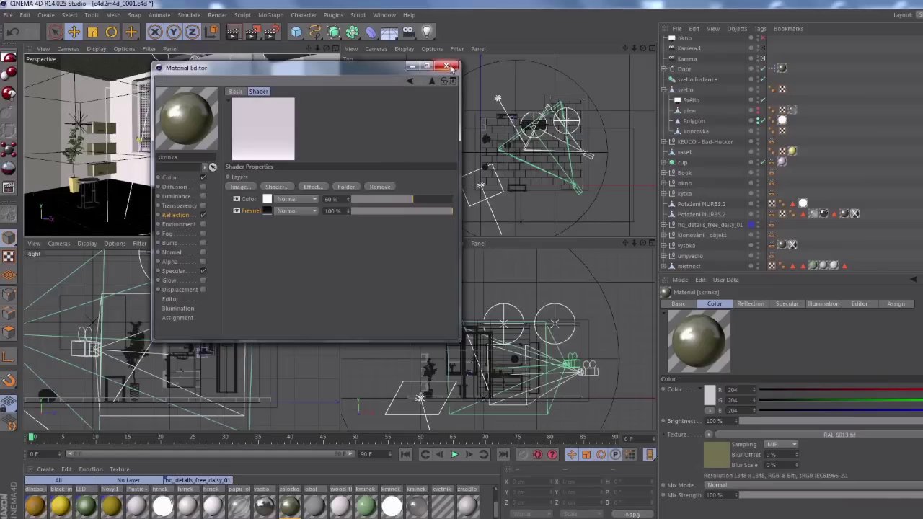
pyautogui.click(727, 11)
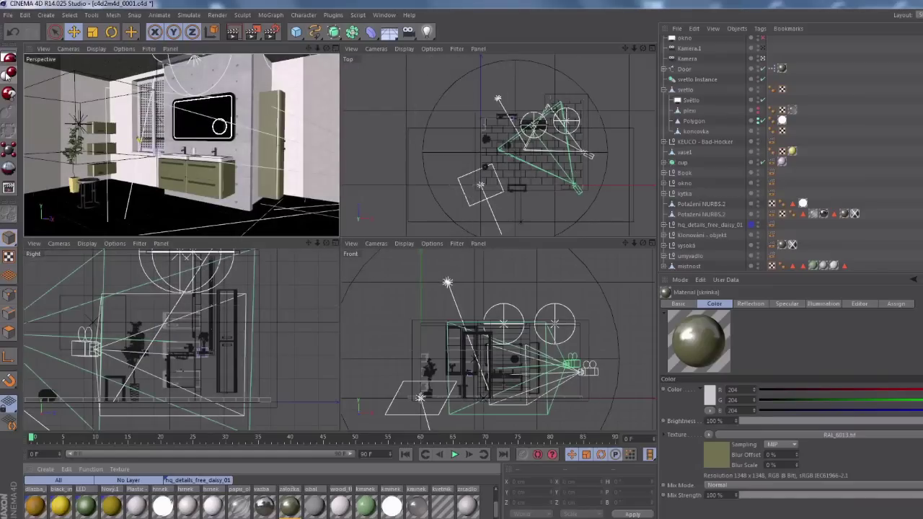
# Clear the skrinka material's reflection shader and set its 0° Reflection to 80 %.
pyautogui.click(291, 508)
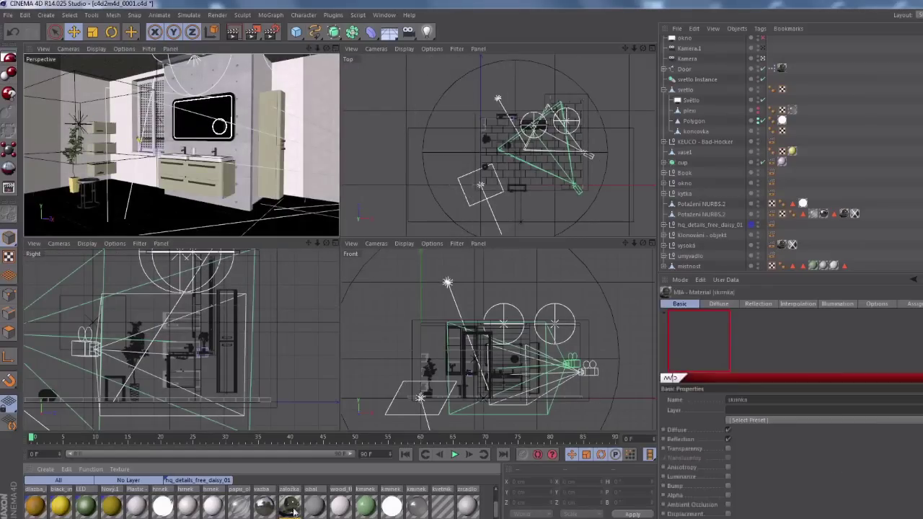
pyautogui.doubleClick(291, 508)
pyautogui.click(201, 208)
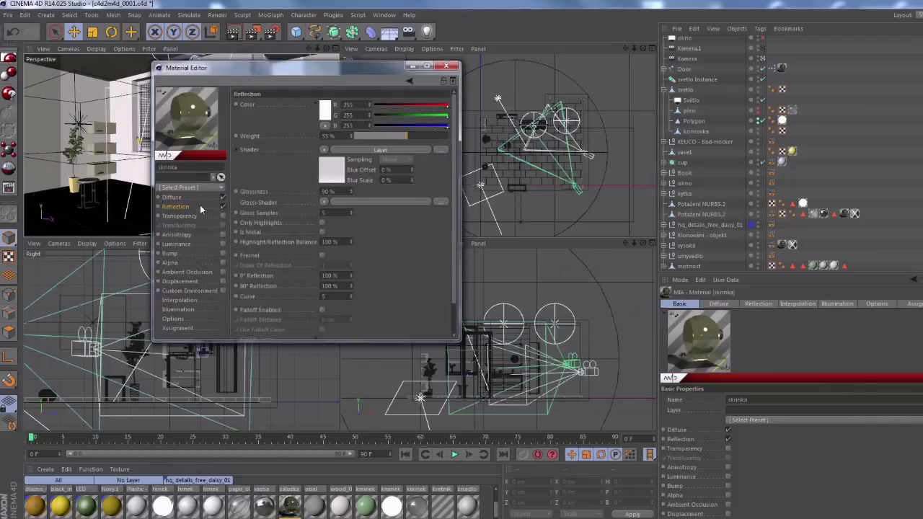
pyautogui.click(325, 151)
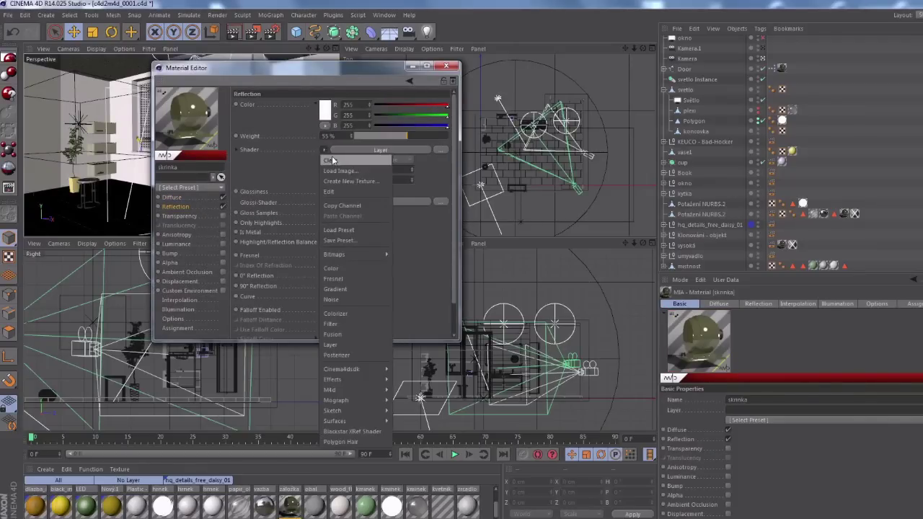
pyautogui.click(325, 171)
pyautogui.doubleClick(341, 245)
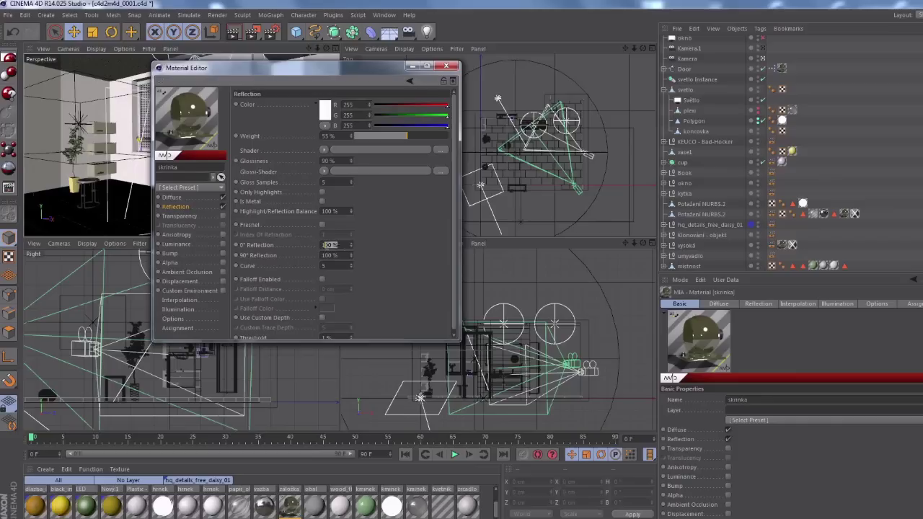
pyautogui.write('80')
pyautogui.press('Return')
pyautogui.click(446, 65)
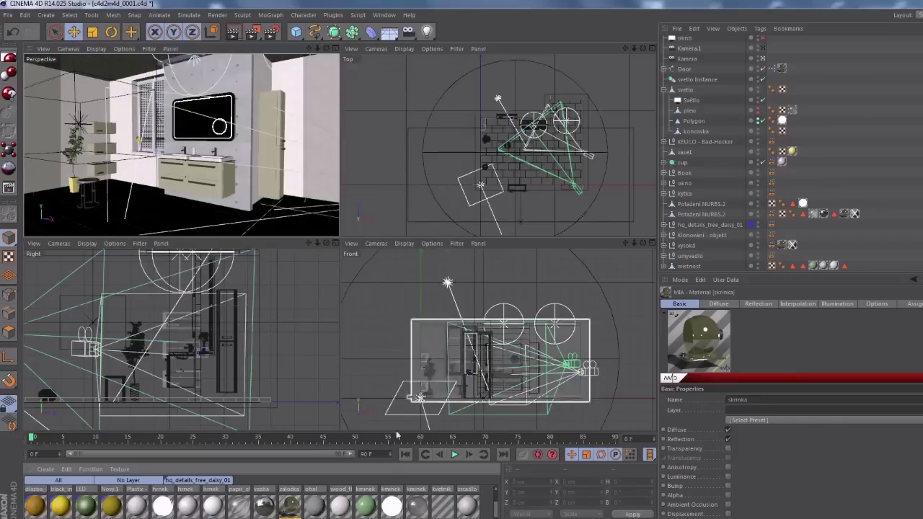
# Turn off Fresnel on Nový.3, set its 0° Reflection to 80 %, then run an Iray preview.
pyautogui.click(263, 506)
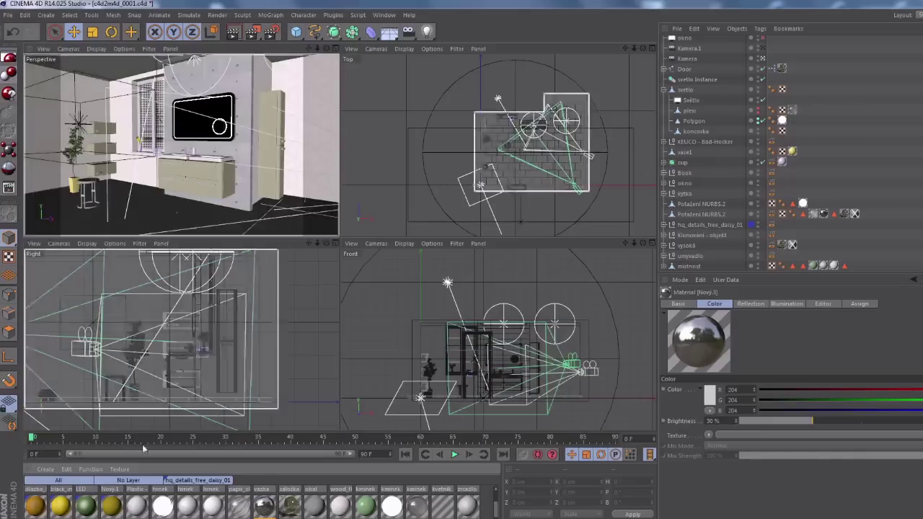
pyautogui.click(264, 506)
pyautogui.doubleClick(264, 507)
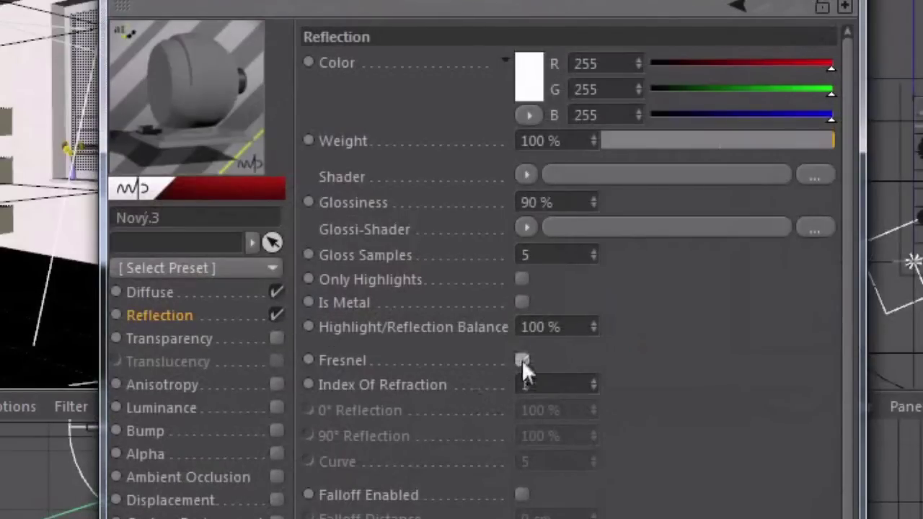
pyautogui.click(521, 359)
pyautogui.click(533, 409)
pyautogui.write('80')
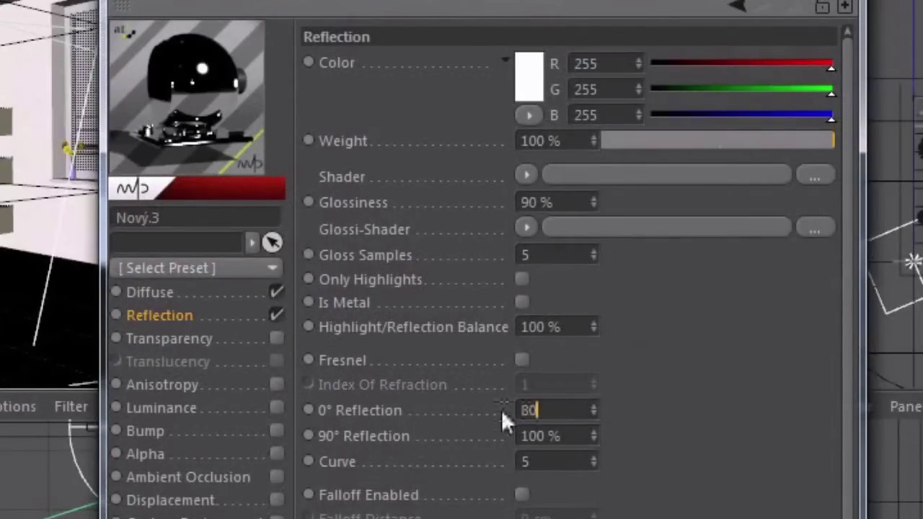
pyautogui.press('Return')
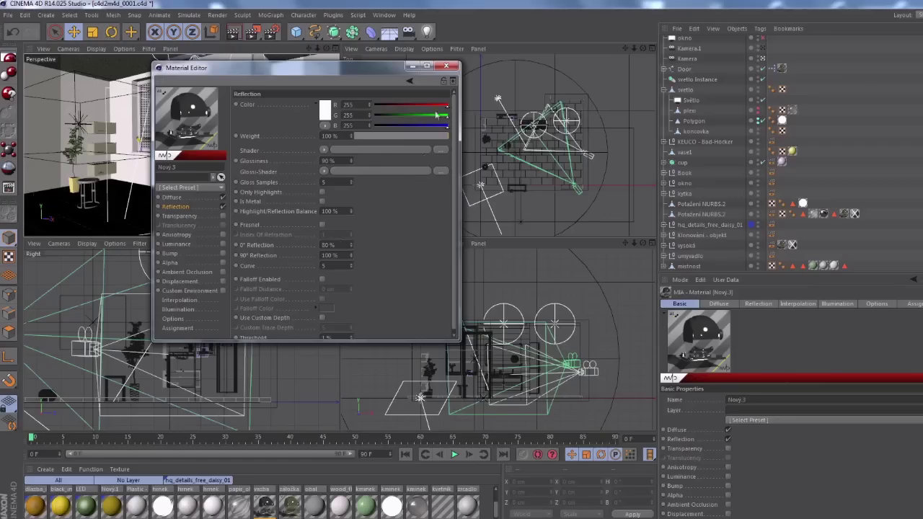
pyautogui.click(445, 65)
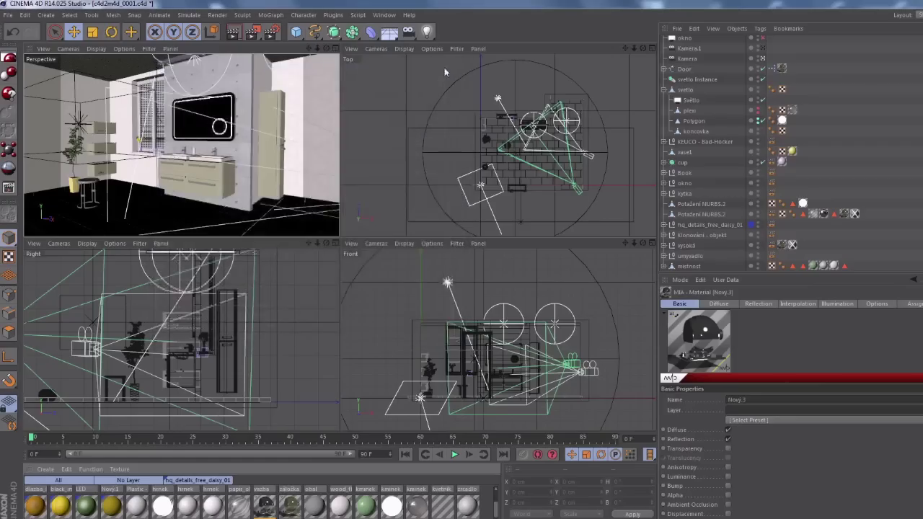
pyautogui.click(10, 62)
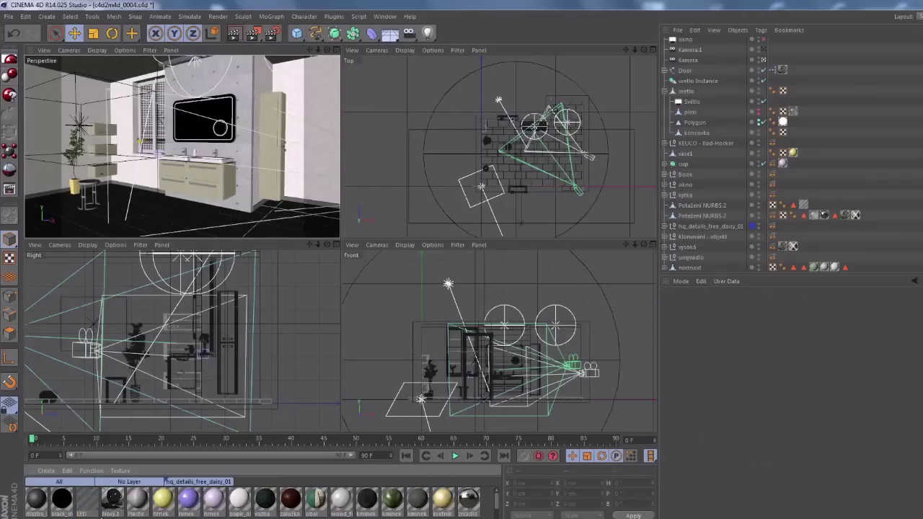
# Raise the LED material's Luminance Intensity from 200 % to 600 %.
pyautogui.doubleClick(86, 498)
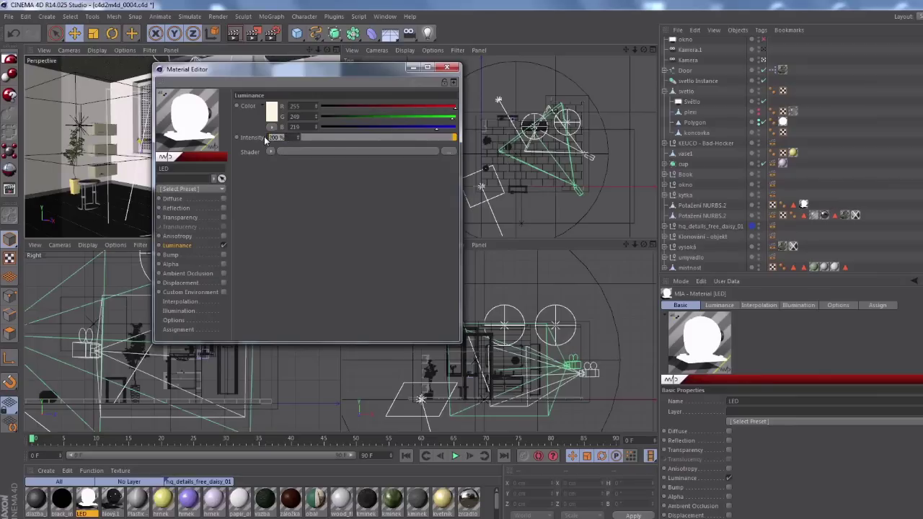
pyautogui.write('600')
pyautogui.press('Return')
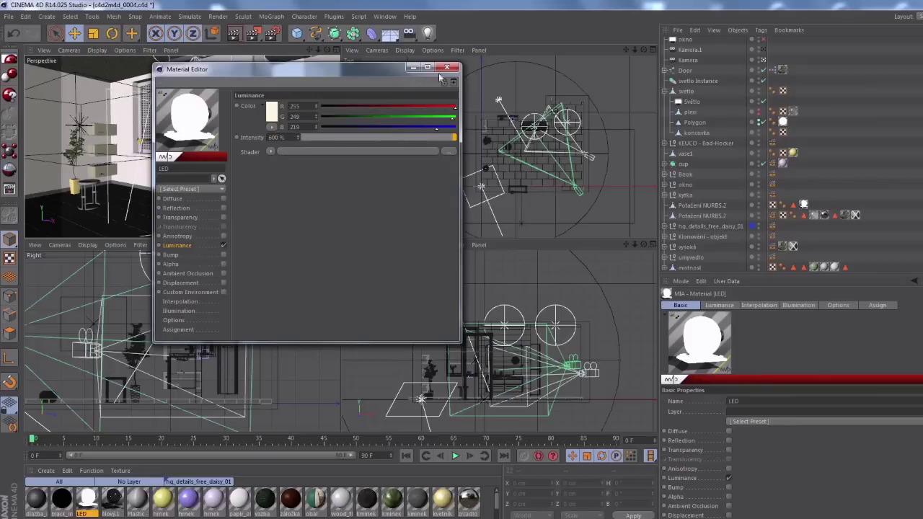
pyautogui.click(446, 67)
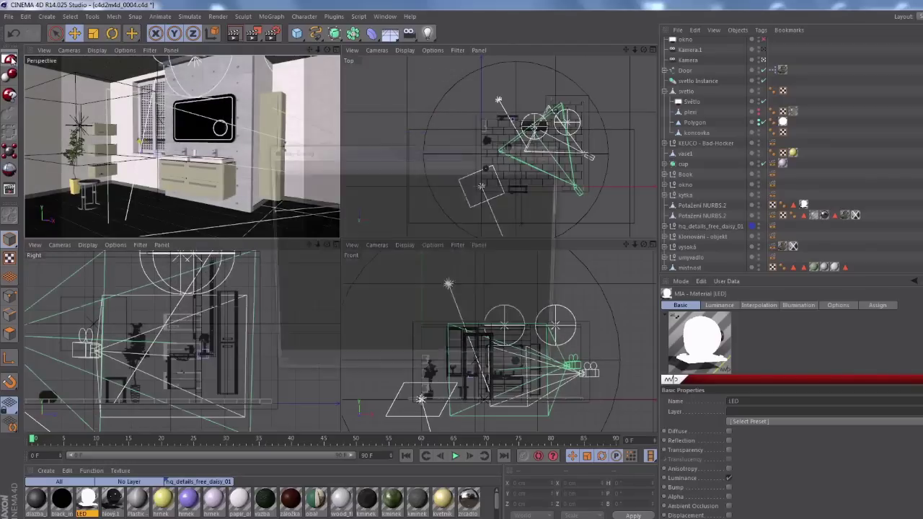
# Run another Iray preview and orbit the perspective view in close to the vanity and mirror.
pyautogui.click(10, 59)
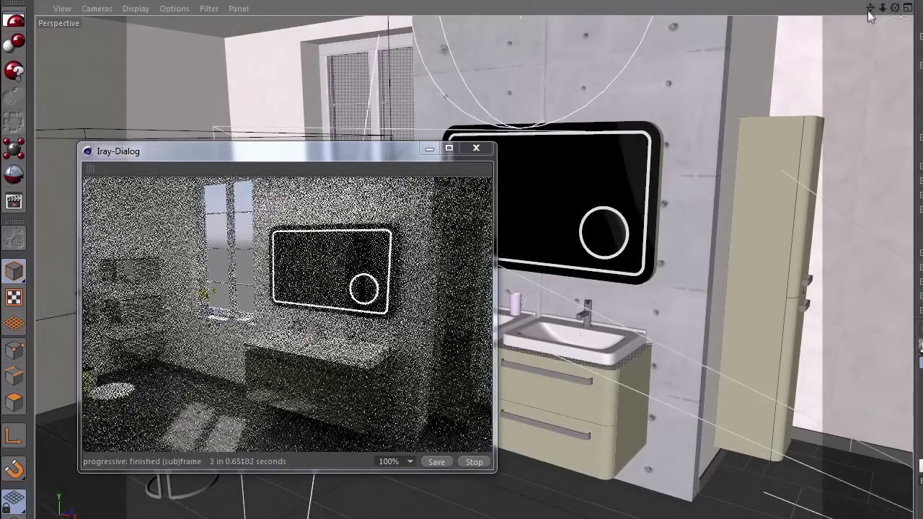
pyautogui.moveTo(867, 10); pyautogui.dragTo(871, 13)
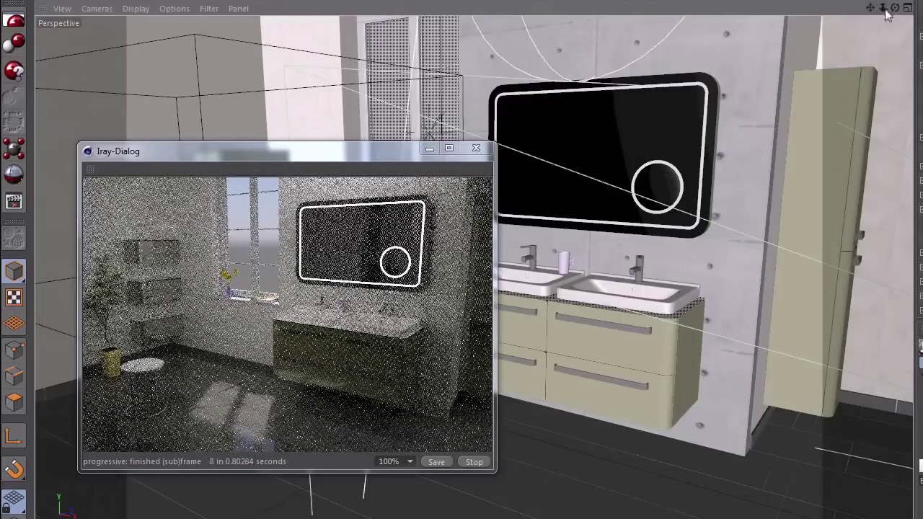
pyautogui.moveTo(894, 9); pyautogui.dragTo(690, 313)
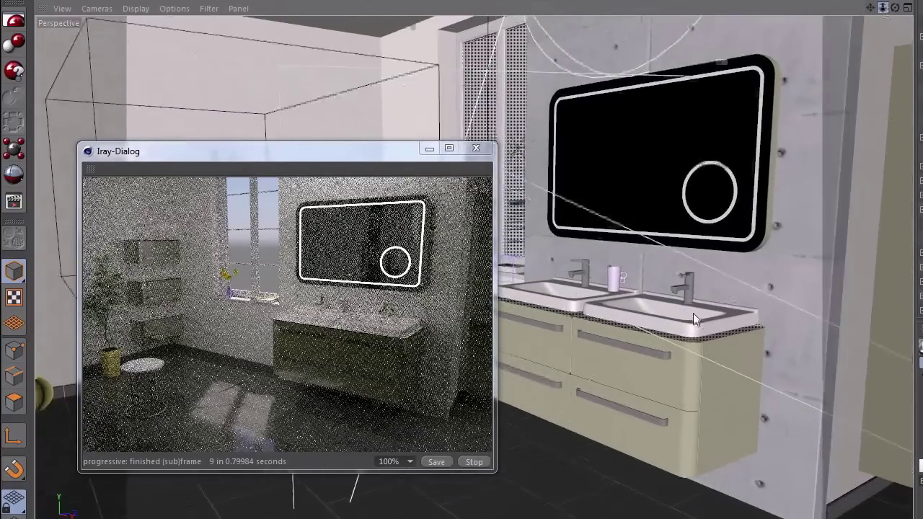
pyautogui.moveTo(895, 9); pyautogui.dragTo(692, 312)
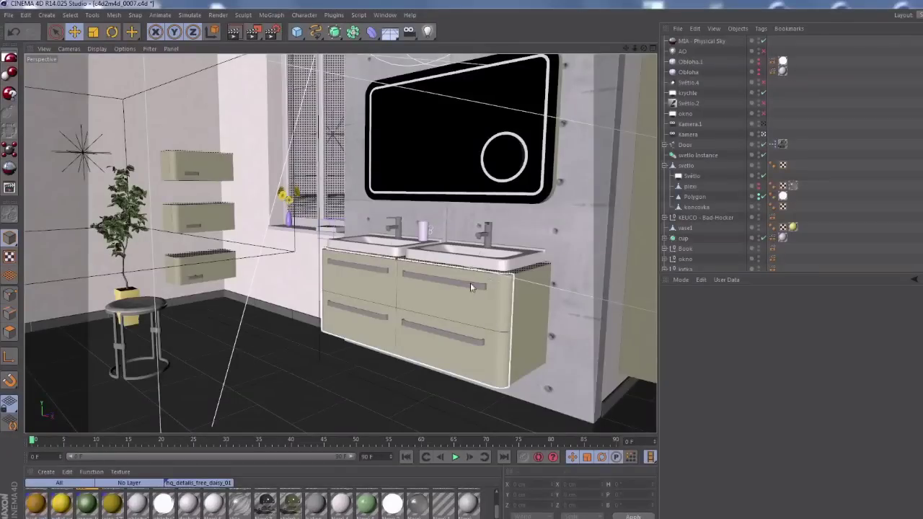
# Enable Reflection on the sklo glass material and lower its brightness to about 29 %.
pyautogui.doubleClick(243, 505)
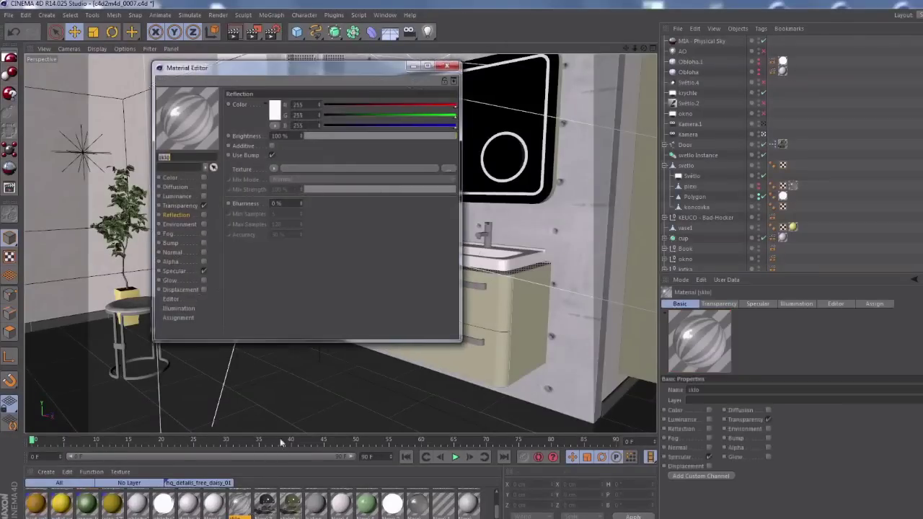
pyautogui.click(203, 214)
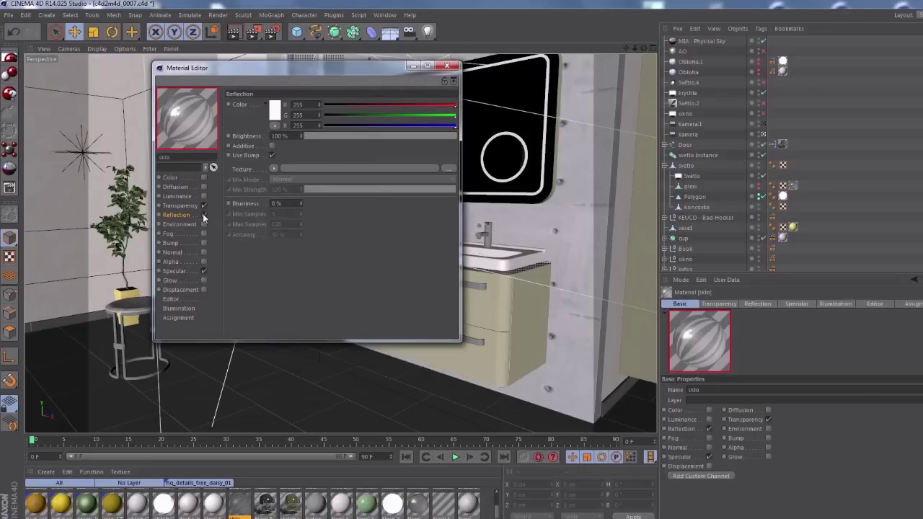
pyautogui.click(345, 136)
pyautogui.moveTo(345, 135); pyautogui.dragTo(334, 135)
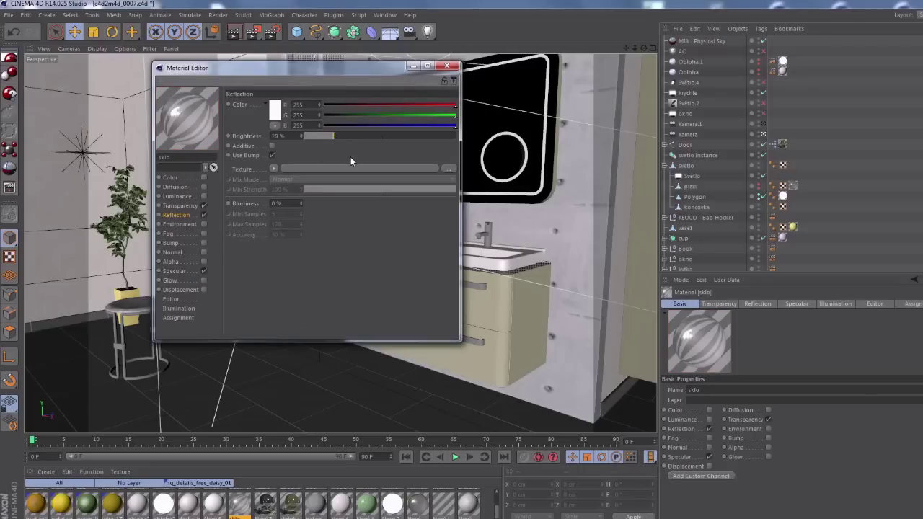
pyautogui.click(446, 67)
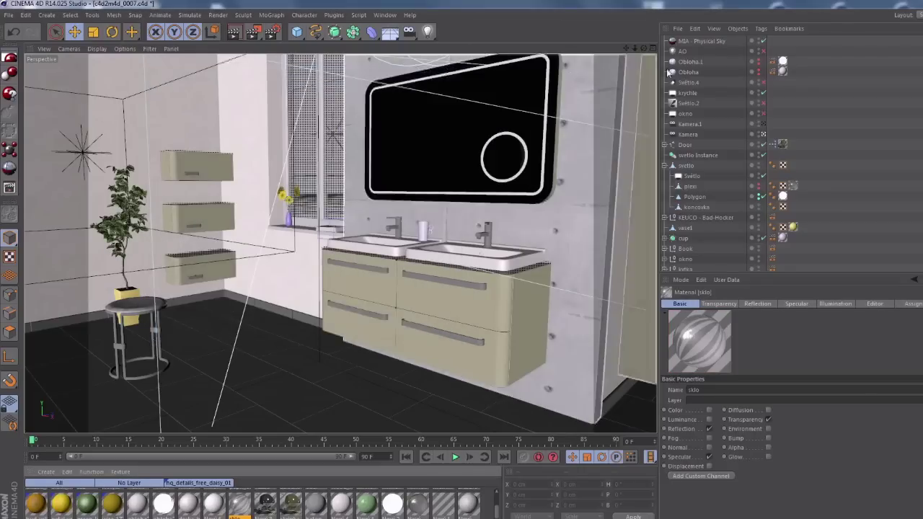
# Check the MIA Physical Sky's sky parameters and the 640x480 output resolution in Render Settings.
pyautogui.click(710, 42)
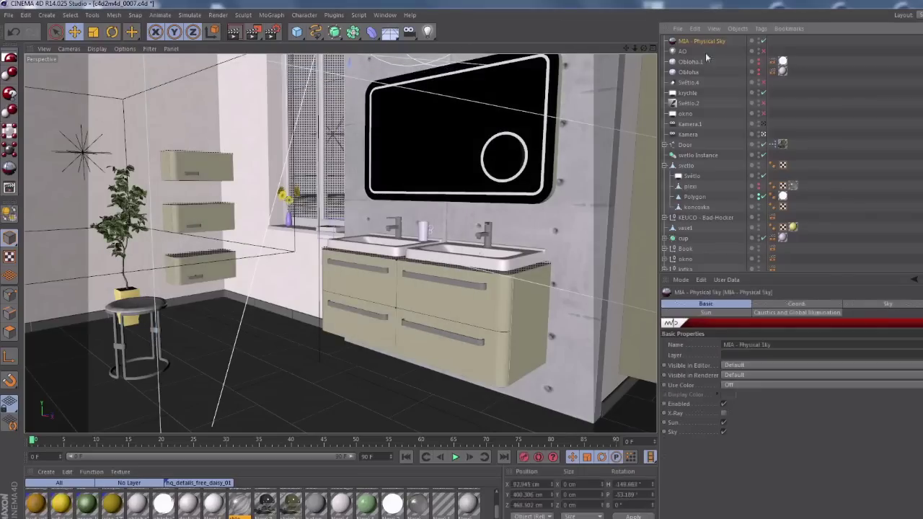
pyautogui.click(868, 306)
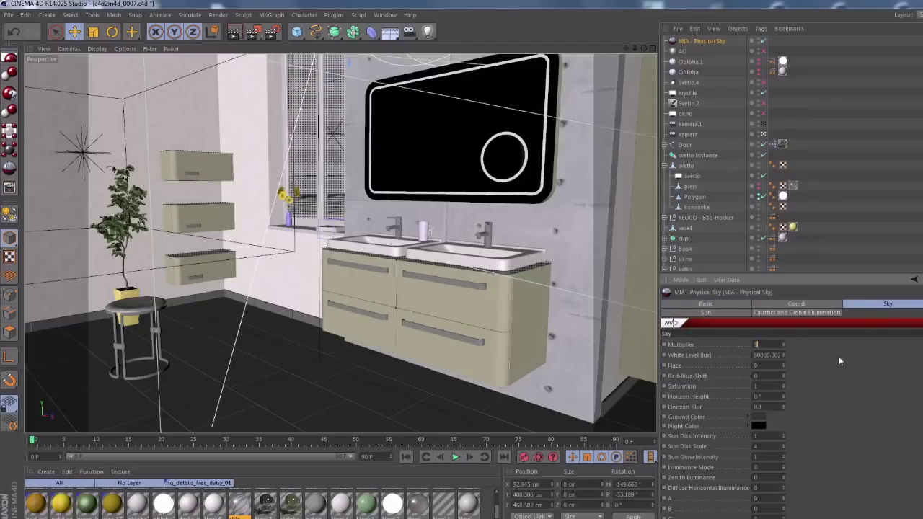
pyautogui.click(271, 32)
pyautogui.click(317, 166)
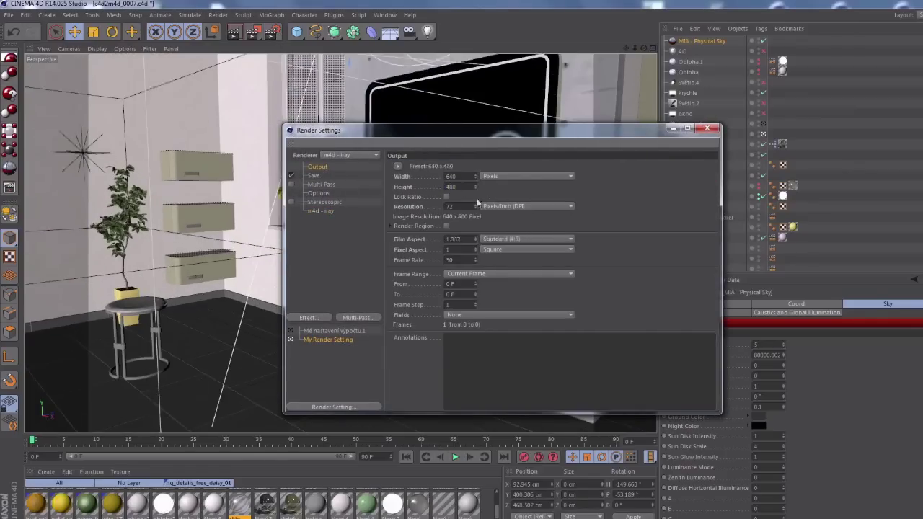
# Set m4d-iray to a 10-minute limit, Error Threshold 0, with the Tesla C2050 GPU enabled.
pyautogui.click(322, 212)
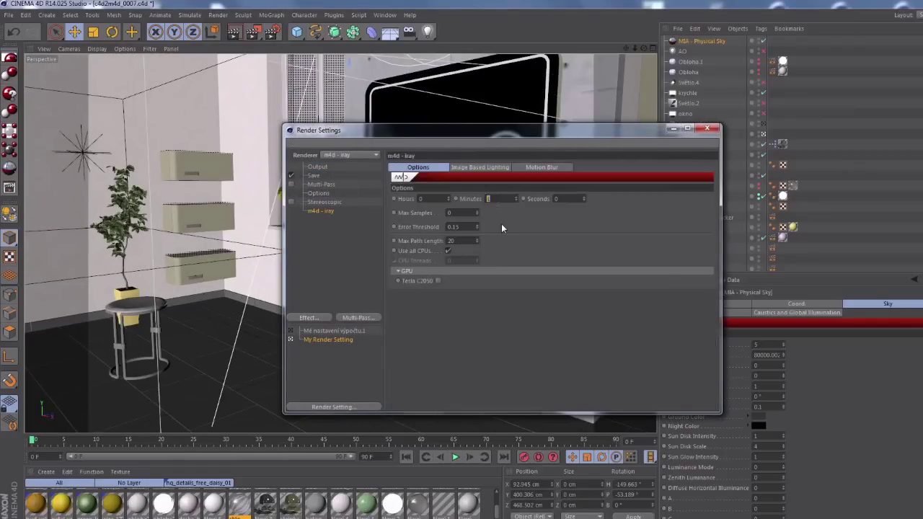
pyautogui.write('10')
pyautogui.press('Return')
pyautogui.click(438, 280)
pyautogui.doubleClick(452, 226)
pyautogui.write('0')
pyautogui.press('Return')
pyautogui.click(706, 128)
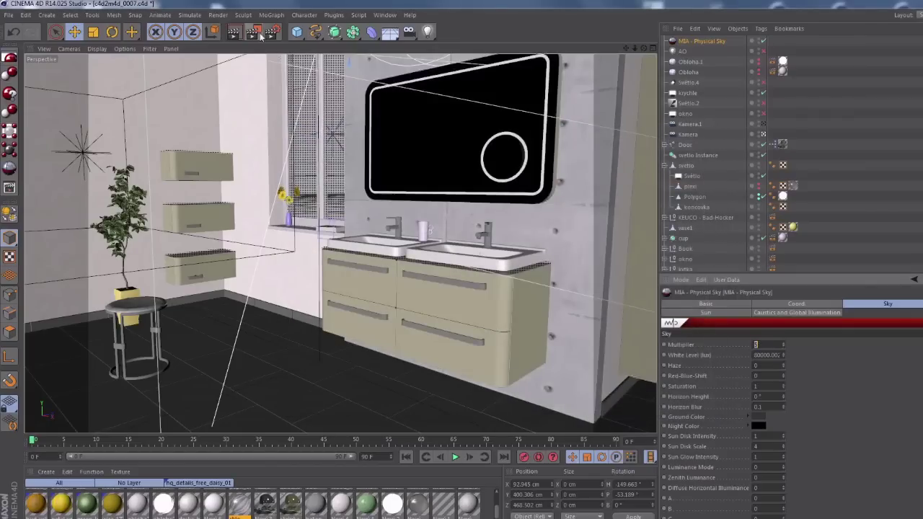